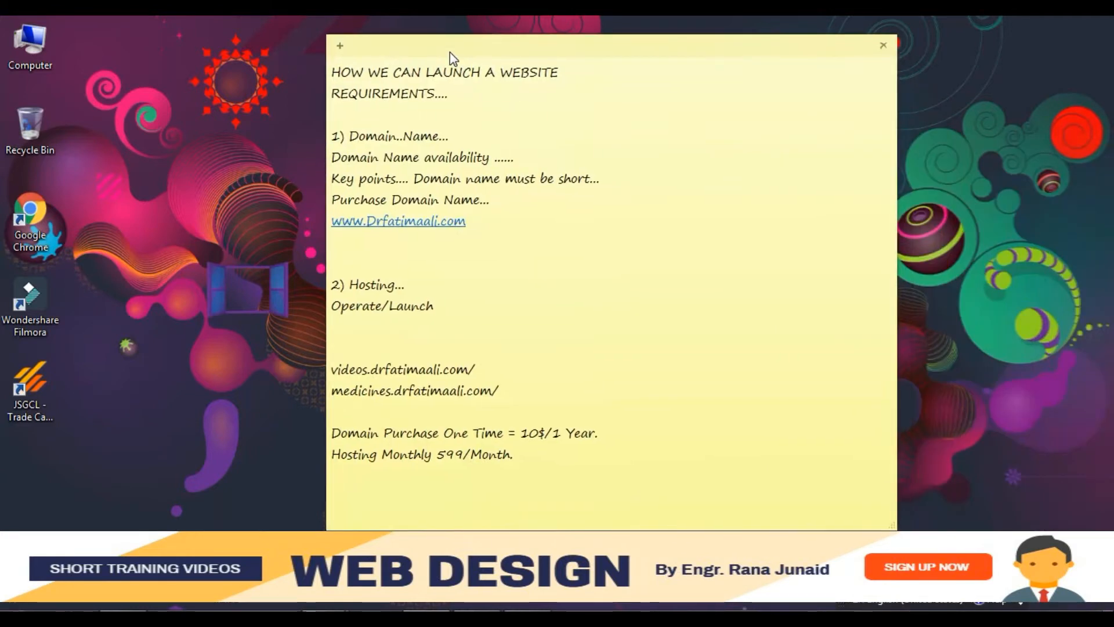
- Bring forward the sticky note listing domain name, hosting and their costs
left_click(451, 51)
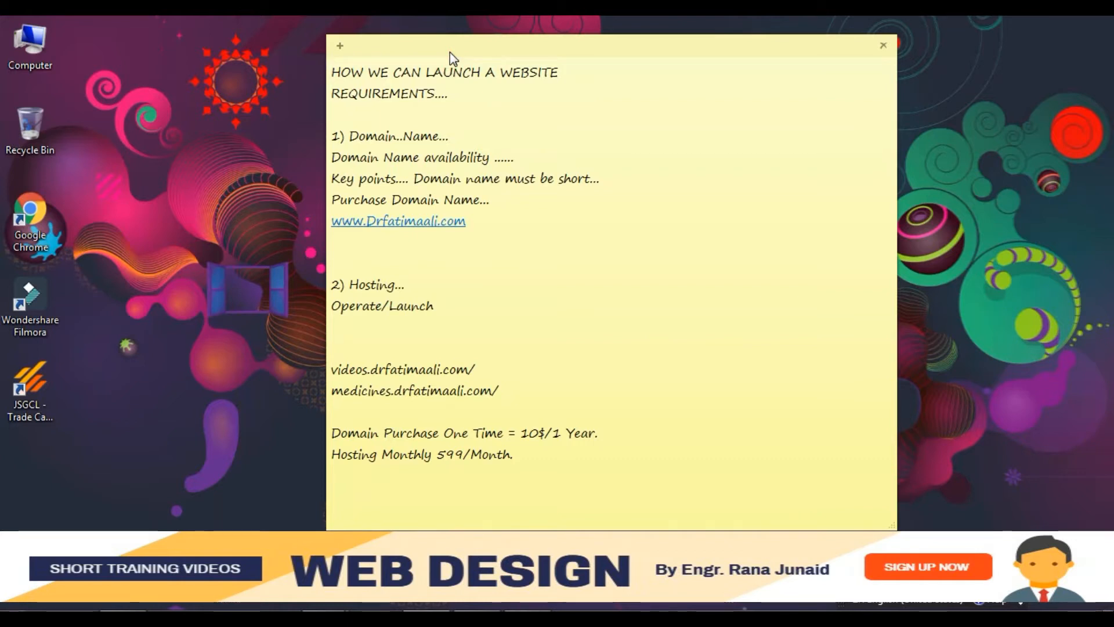
- Tidy the note's blank lines under REQUIREMENTS and after the domain URL
key("Down")
key("Down")
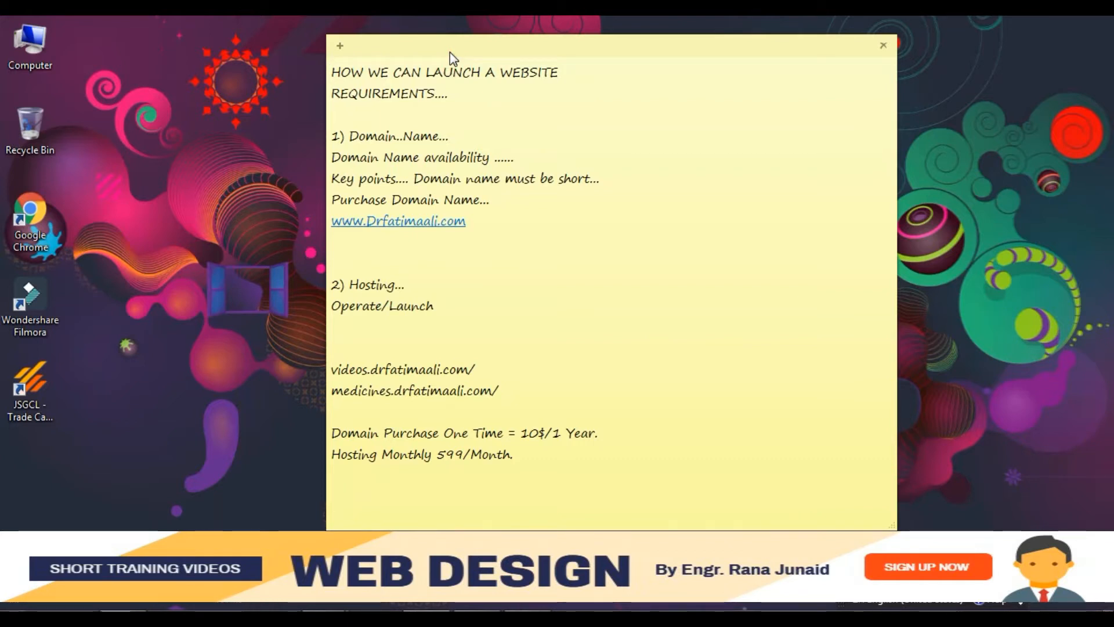
key("Return")
key("Down")
key("Down")
key("Down")
key("Down")
key("Down")
key("Down")
key("Down")
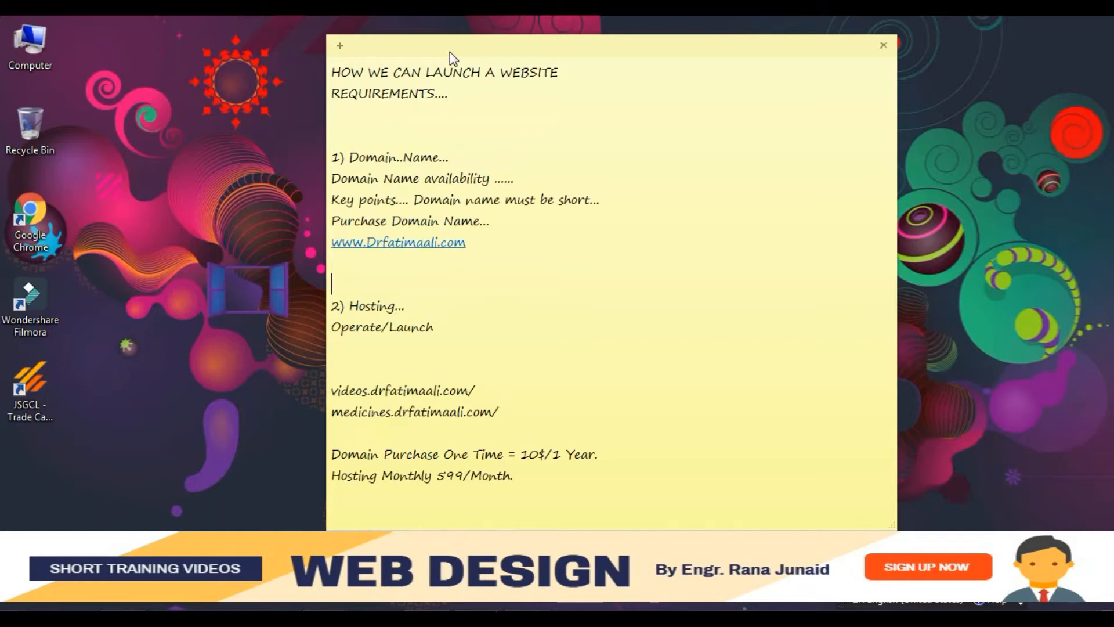
key("BackSpace")
key("BackSpace")
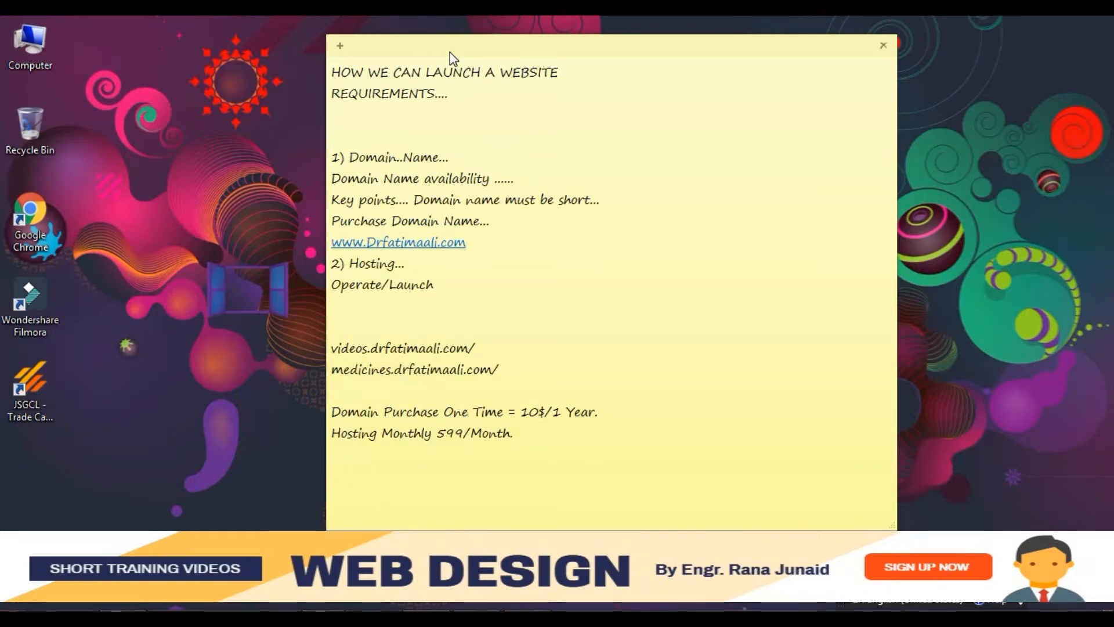
key("Return")
key("Down")
key("Down")
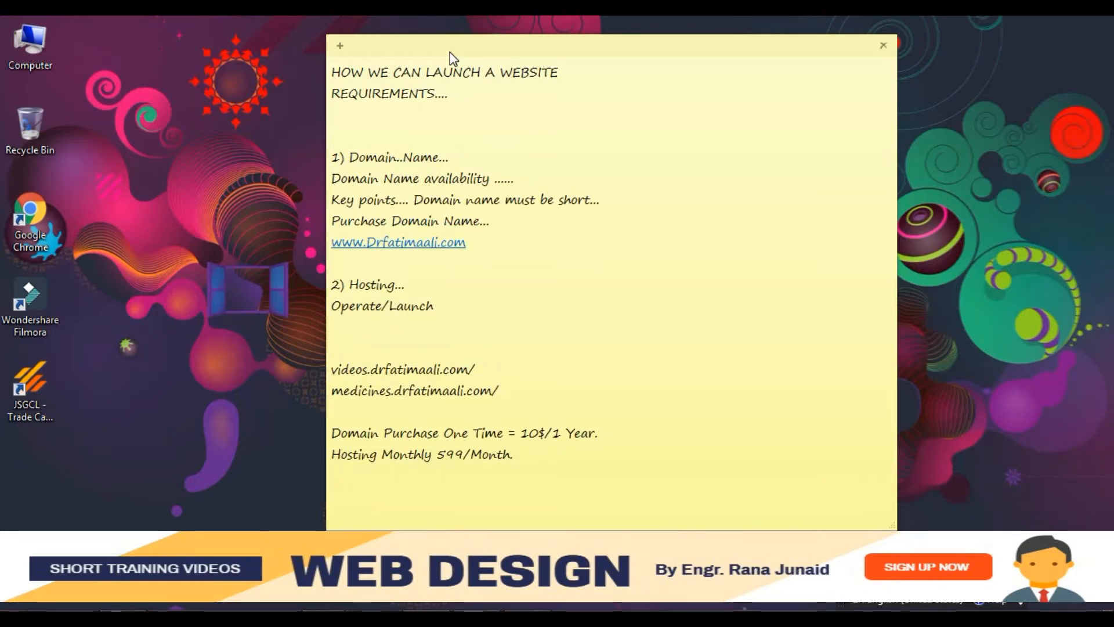
key("BackSpace")
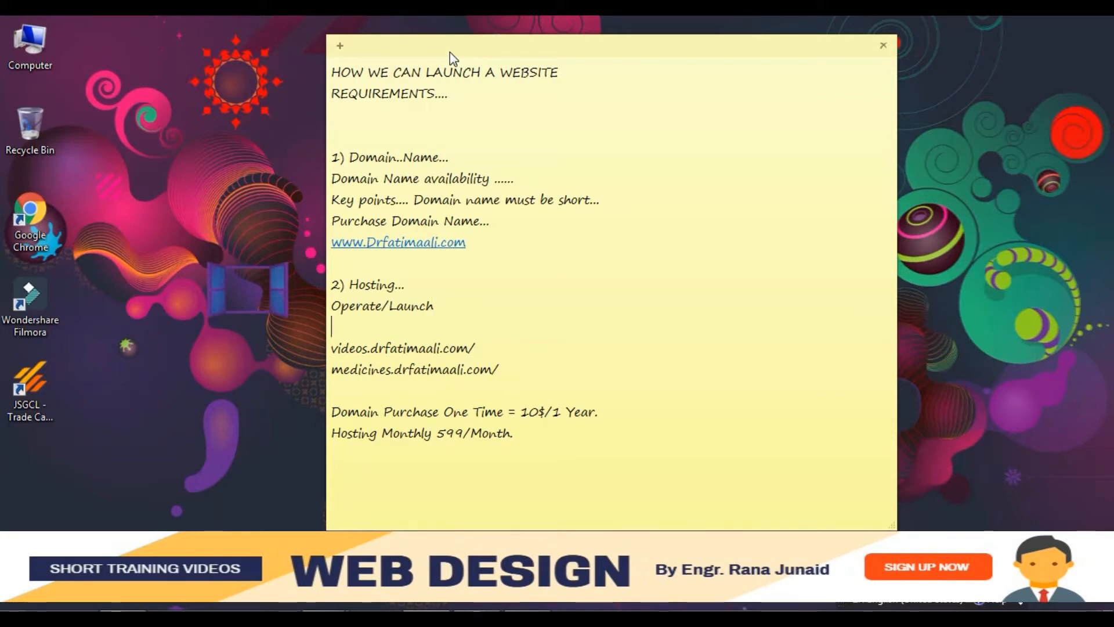
- Remove blank lines under Operate/Launch and before pricing, then move the note up-left under Chrome
left_click(395, 17)
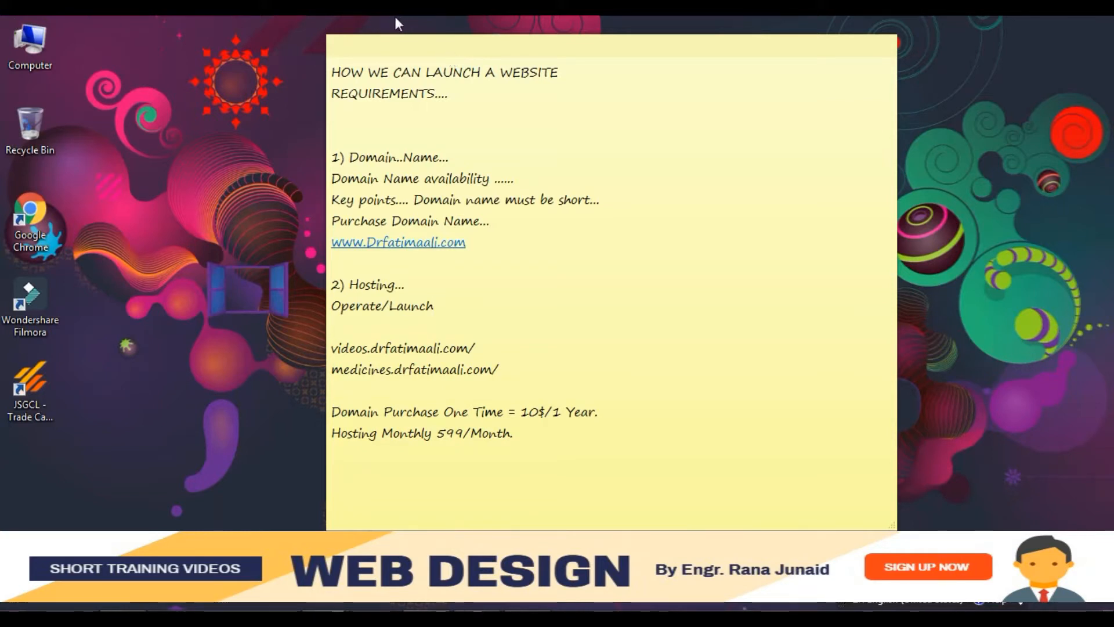
left_click(523, 390)
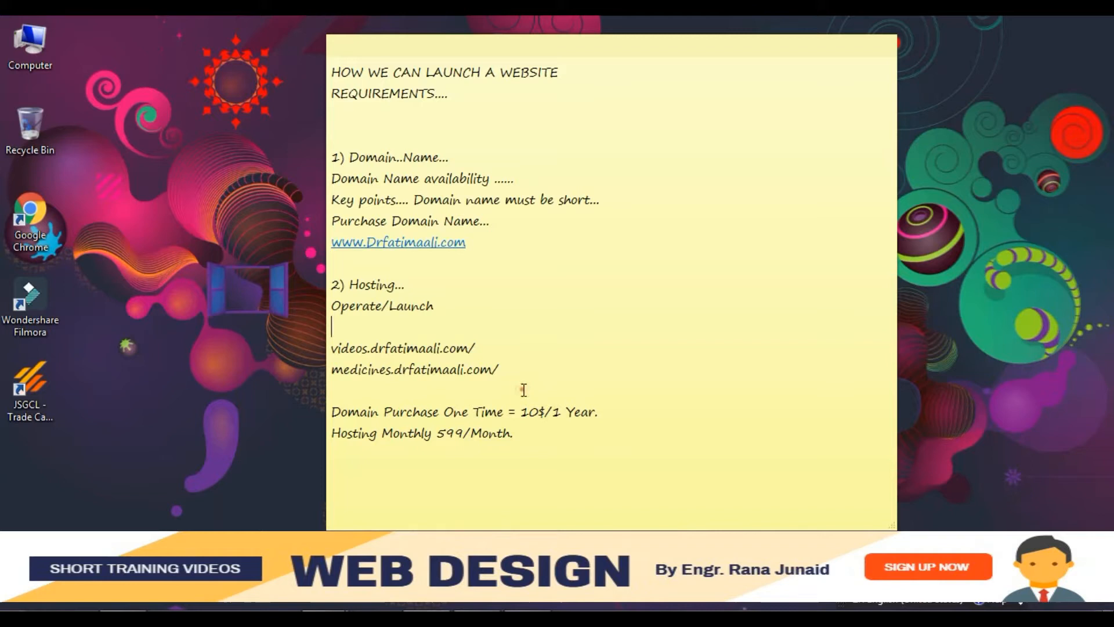
key("BackSpace")
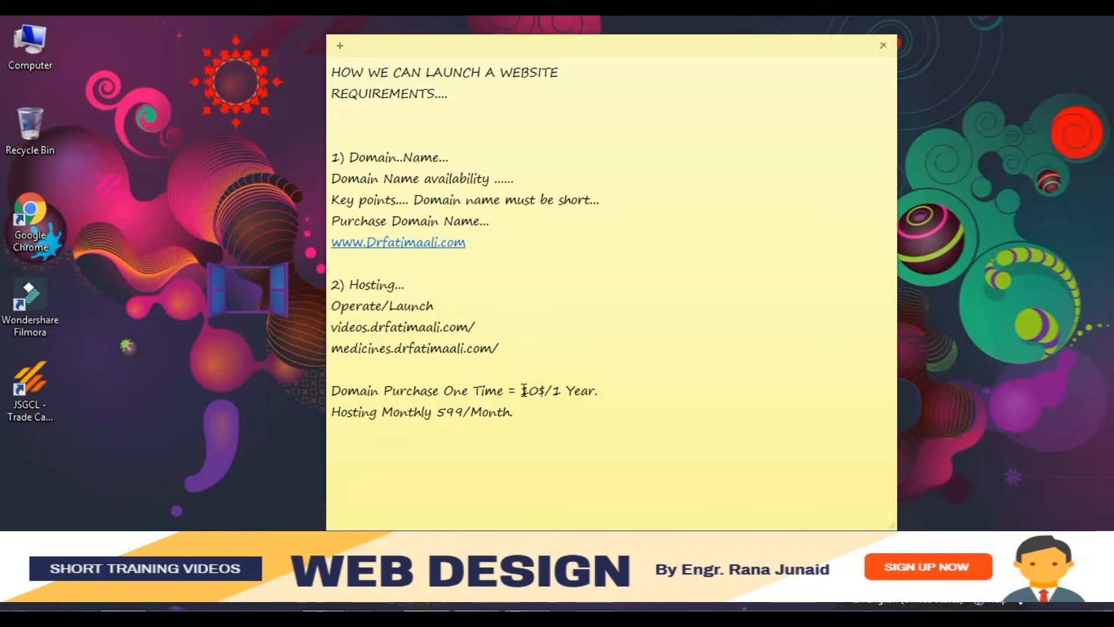
key("Down")
key("Down")
key("BackSpace")
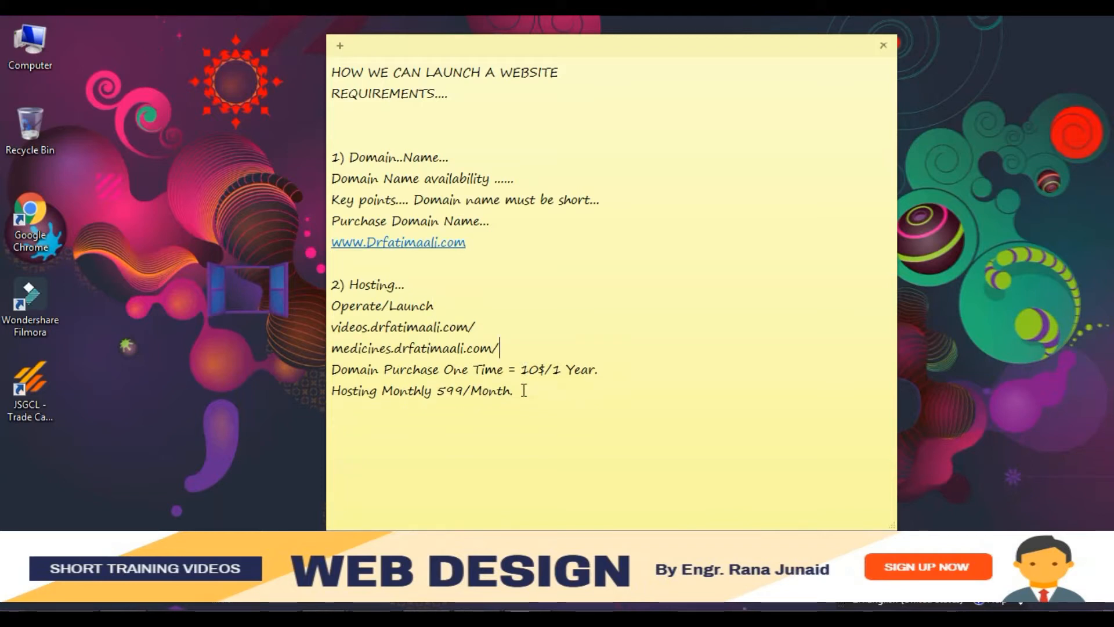
left_click_drag(479, 43, 390, 25)
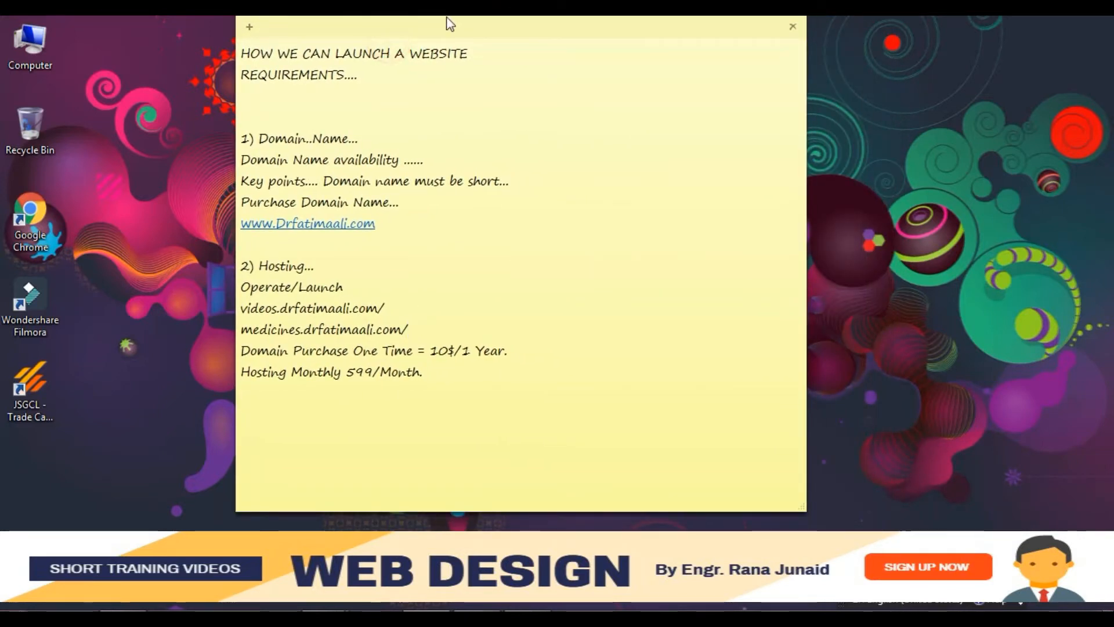
left_click_drag(1113, 26, 304, 23)
- Maximize Chrome and open the GoDaddy.com Official Site result for 'godaddy'
double_click(304, 23)
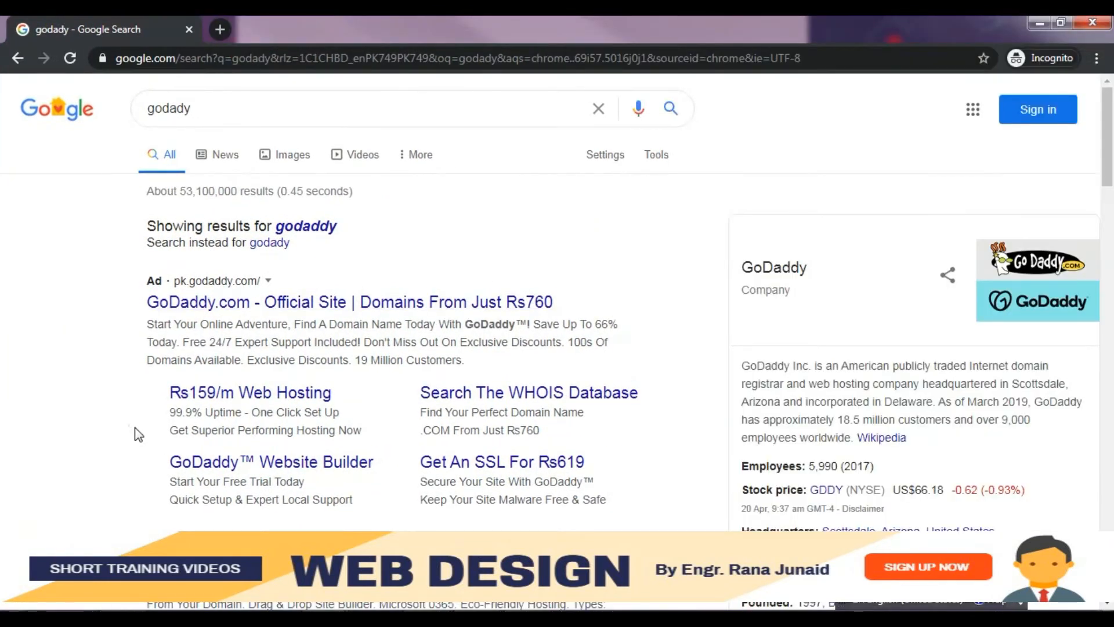
scroll(135, 429, "down", 2)
scroll(135, 432, "up", 1)
scroll(139, 435, "down", 1)
left_click(186, 568)
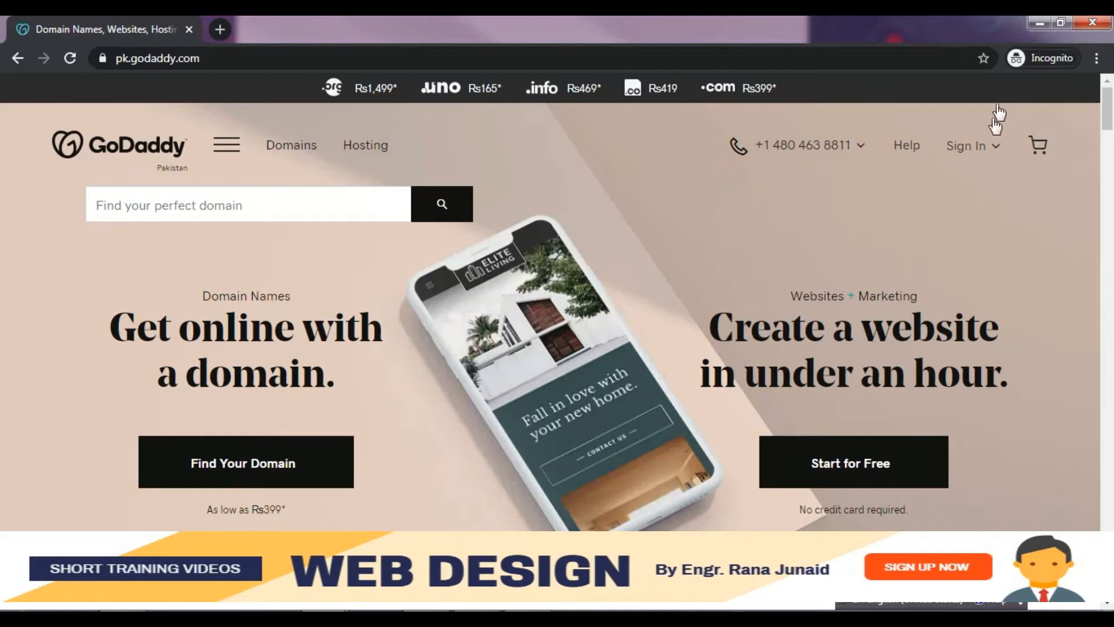
- Open GoDaddy's Sign In options, then restore Chrome and move it off screen
left_click(965, 149)
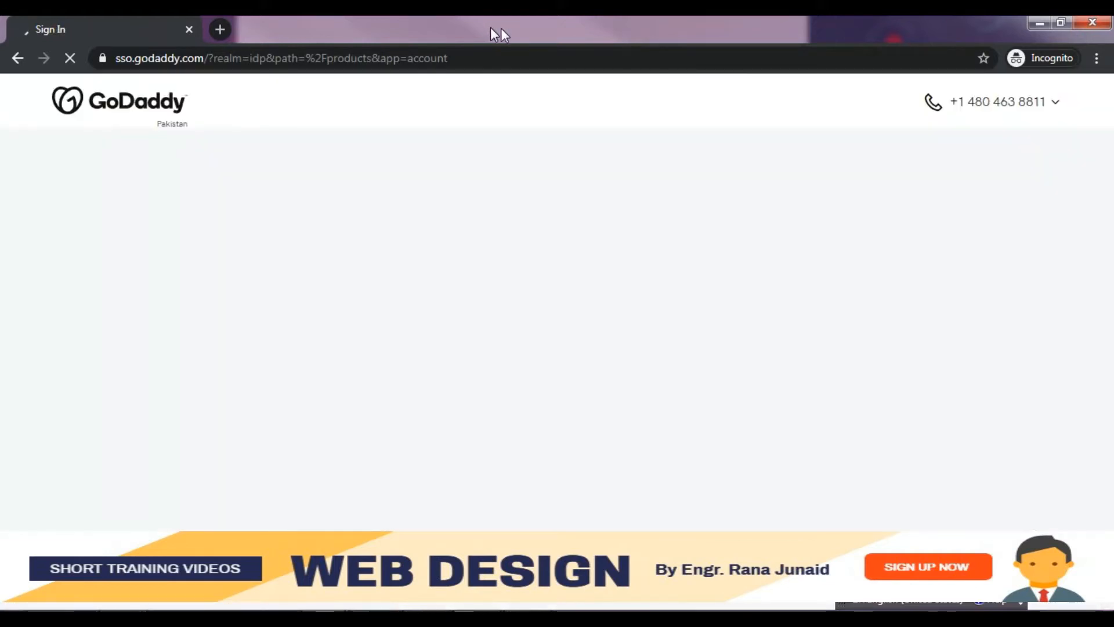
double_click(641, 27)
left_click_drag(685, 41, 1113, 45)
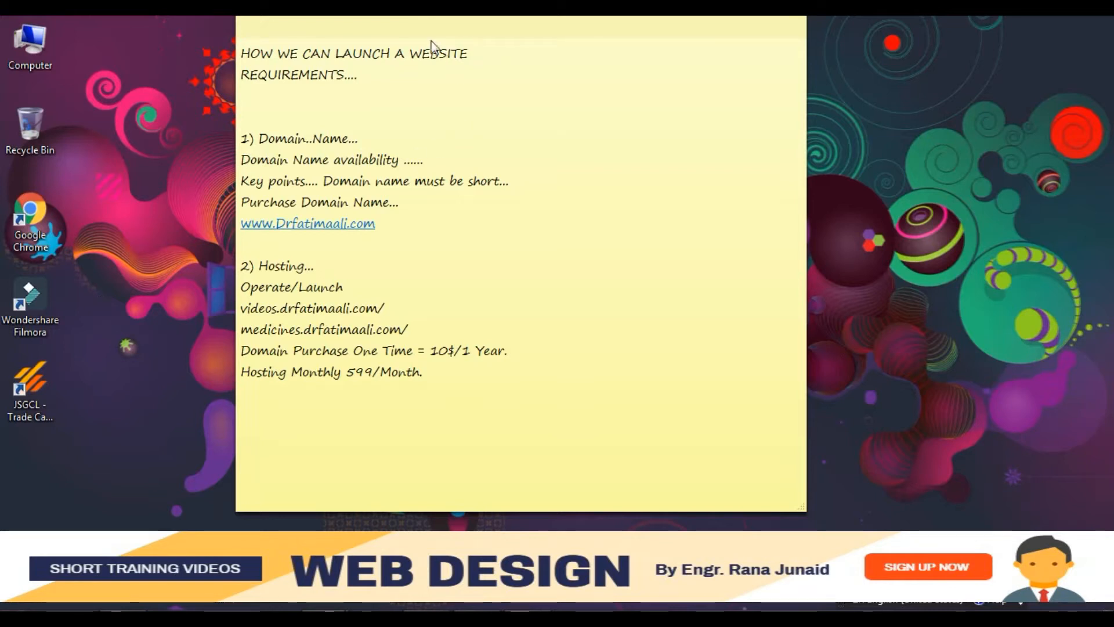
- Bring Chrome back maximized and go to Hosting & WordPress from the Home app grid
left_click_drag(416, 43, 804, 44)
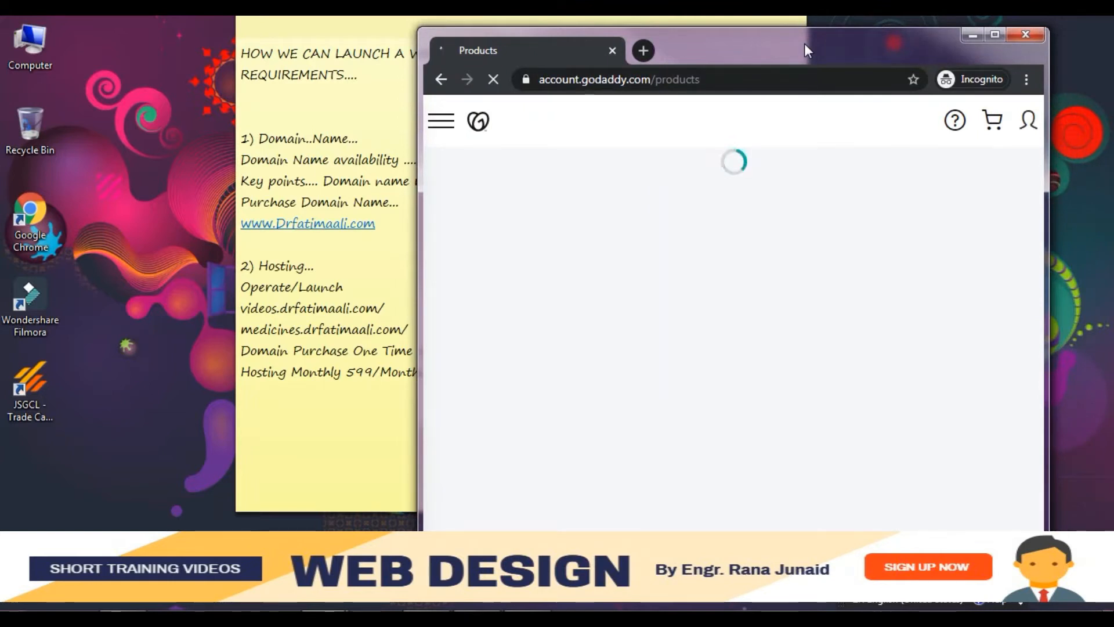
double_click(804, 43)
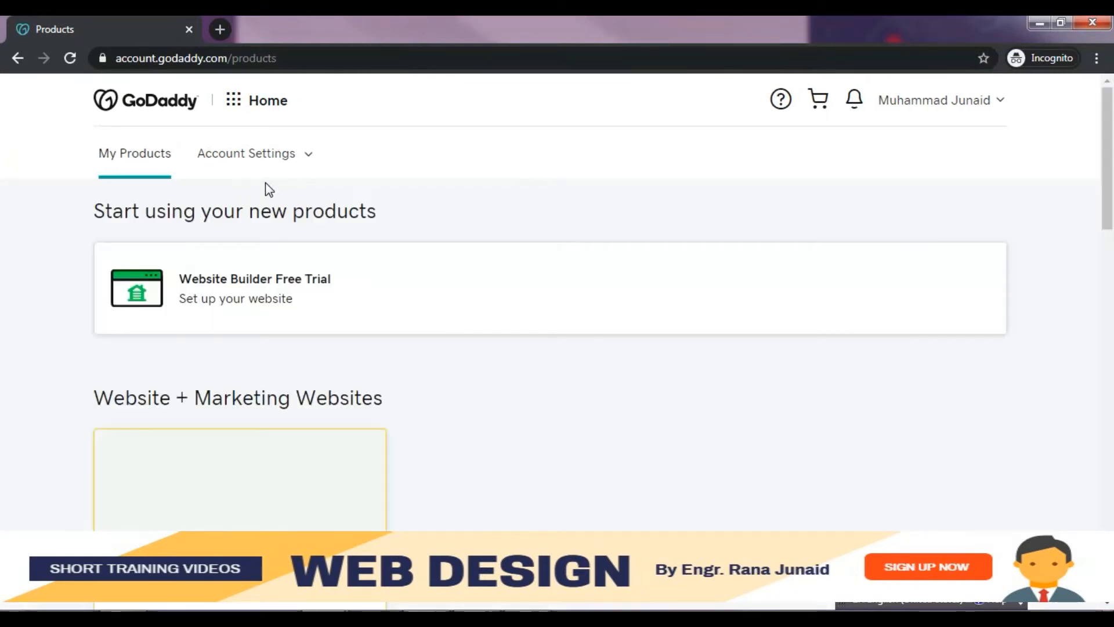
left_click(235, 101)
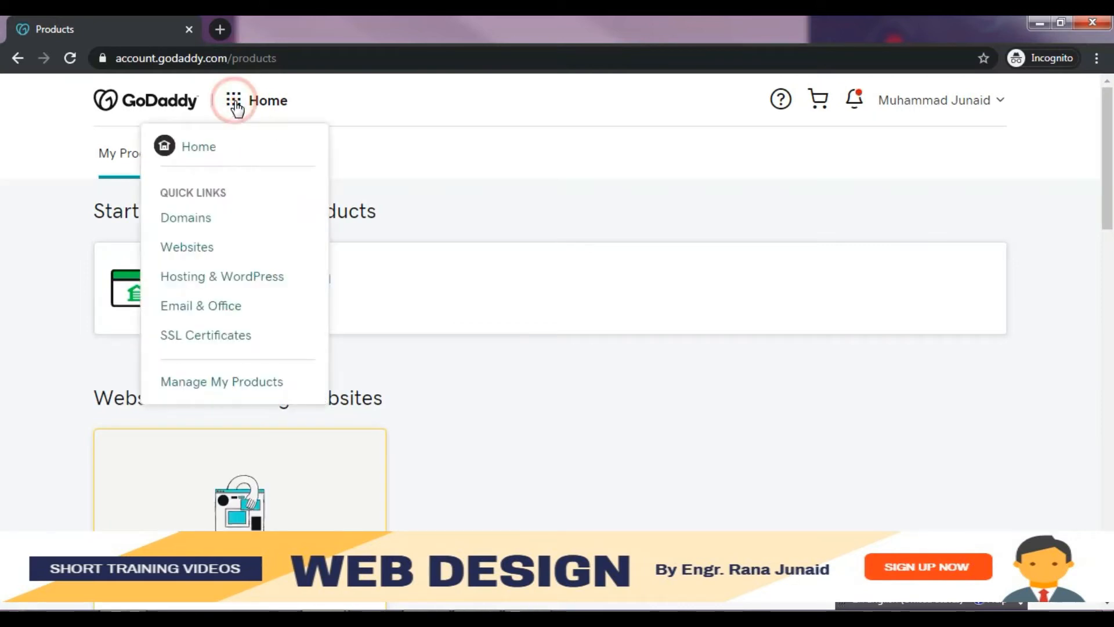
left_click(203, 283)
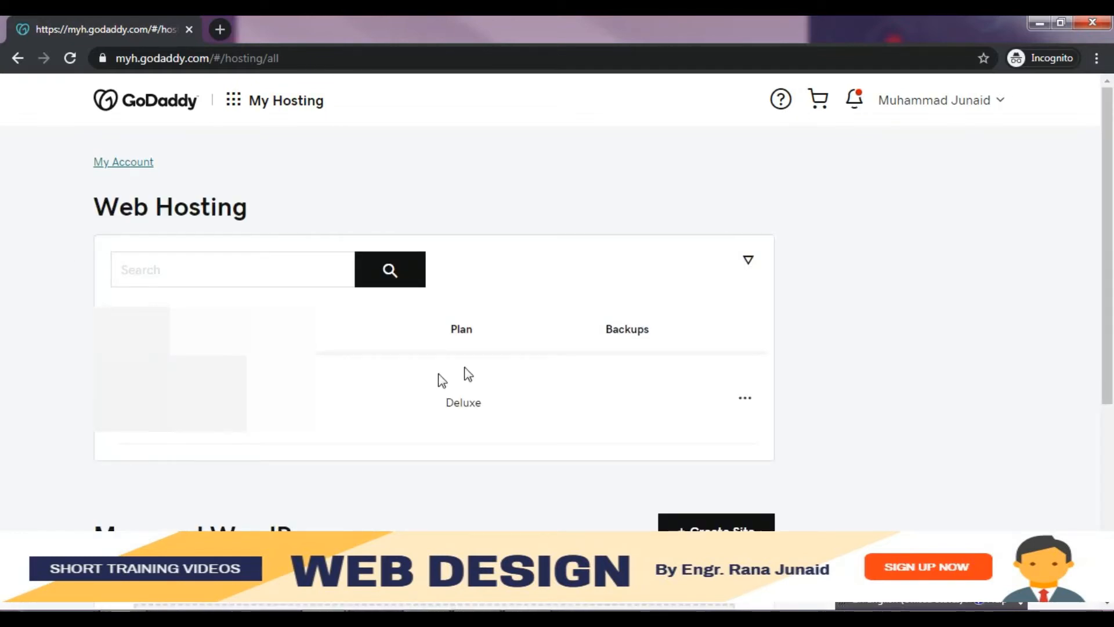
- Move the browser window aside to reveal the requirements note
left_click_drag(380, 40, 1113, 145)
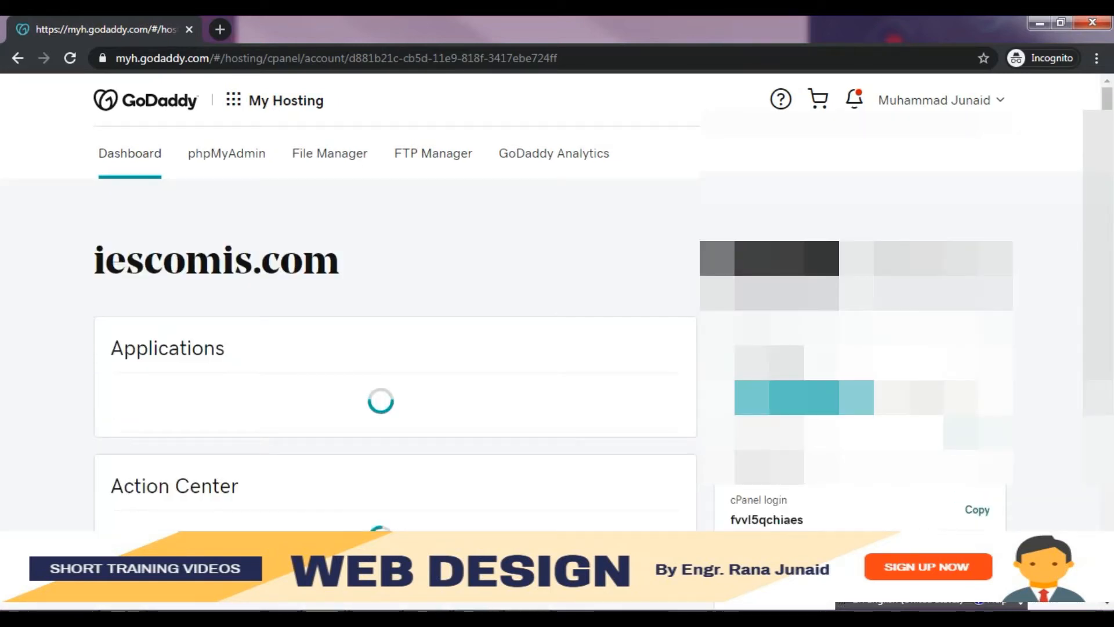
- Launch cPanel Admin from the iescomis.com hosting dashboard
left_click(787, 258)
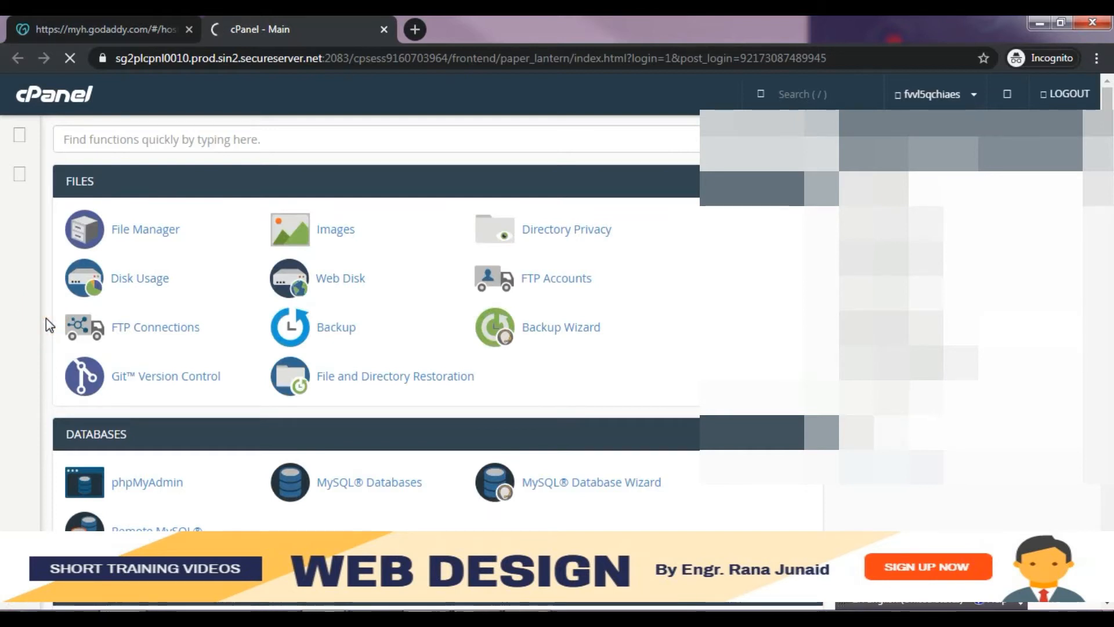
- Bring up the requirements note and start a new blank sticky note
scroll(46, 318, "down", 2)
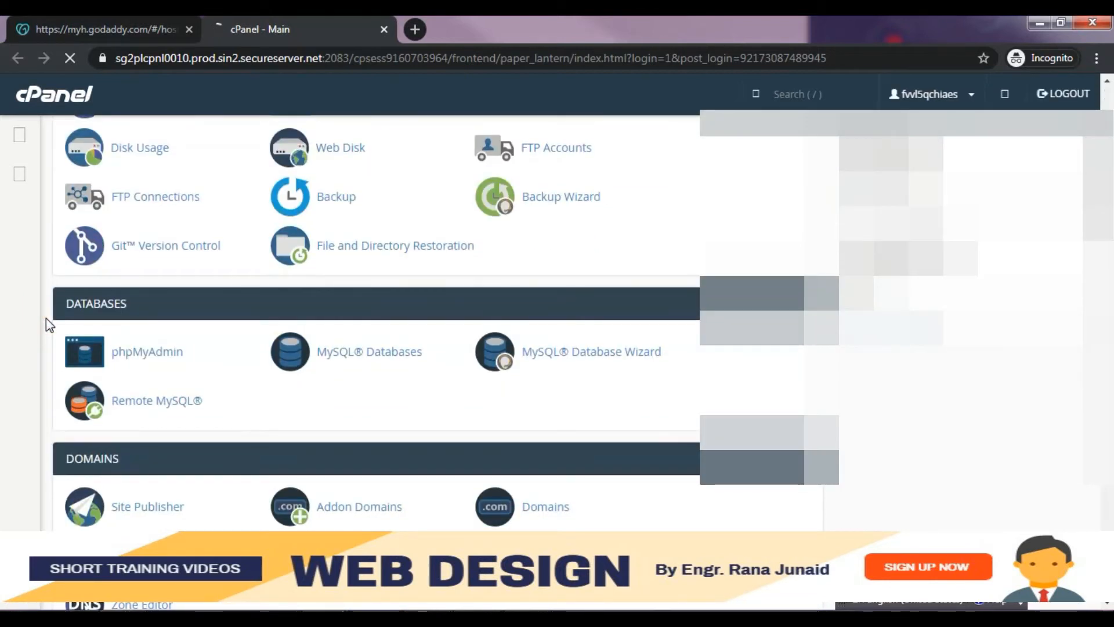
scroll(46, 318, "up", 2)
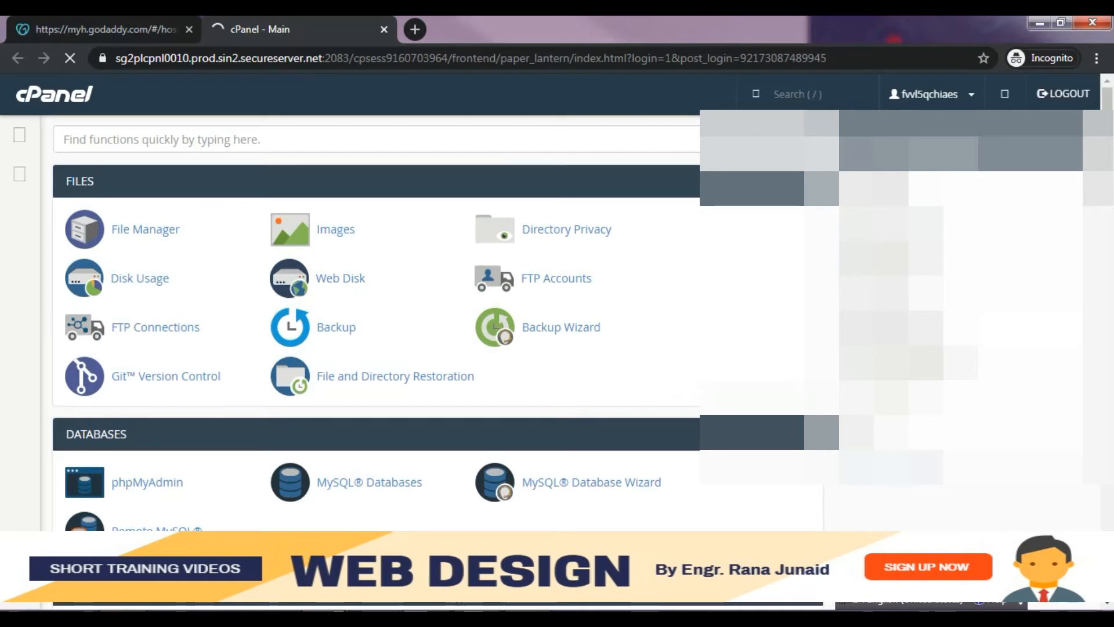
left_click(526, 611)
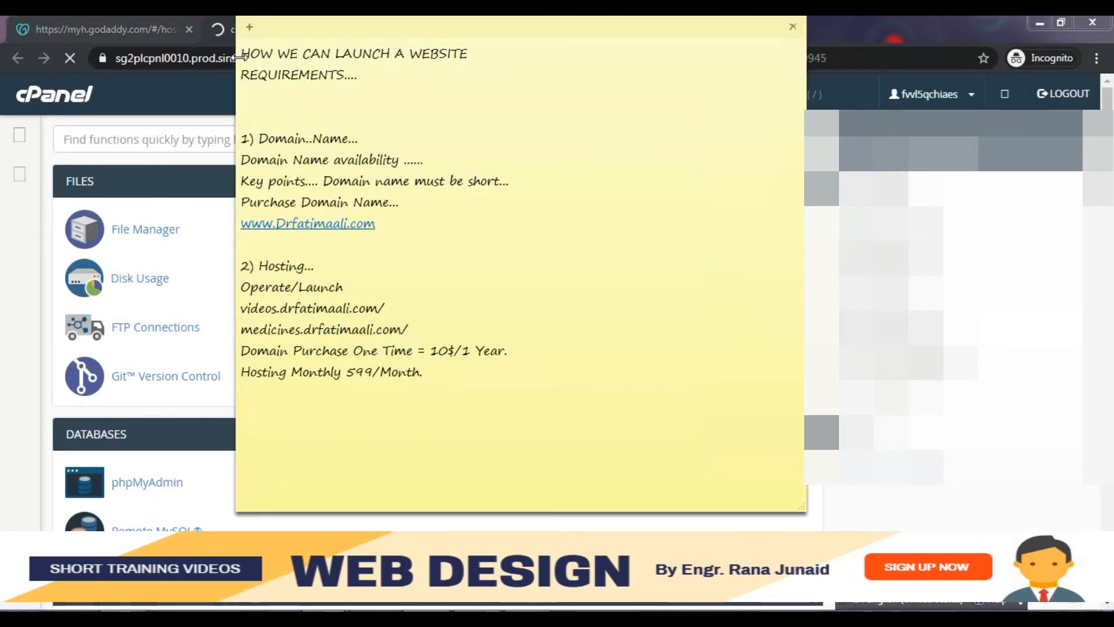
left_click(249, 26)
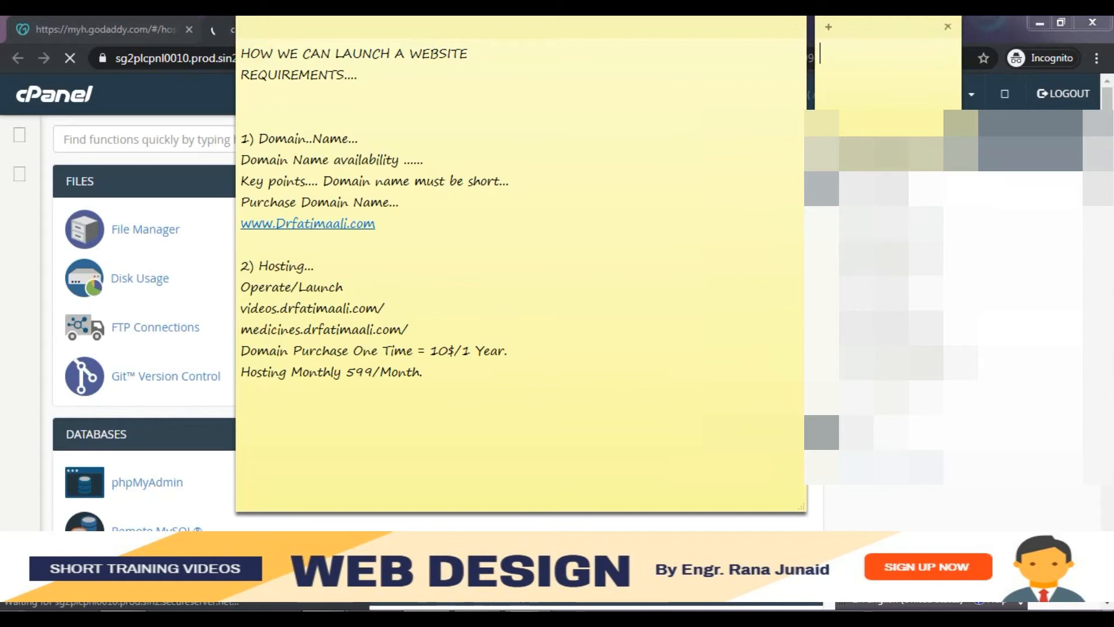
- Resize the blank note, move both notes to the right, and return to cPanel
left_click_drag(917, 109, 917, 492)
left_click_drag(607, 32, 1113, 53)
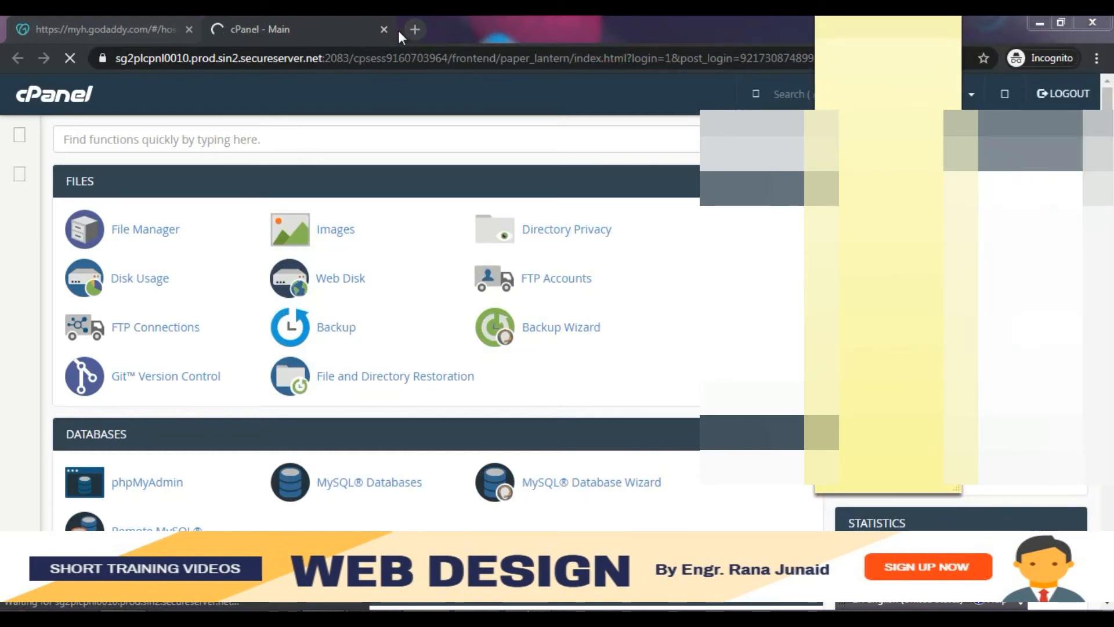
left_click_drag(901, 31, 913, 85)
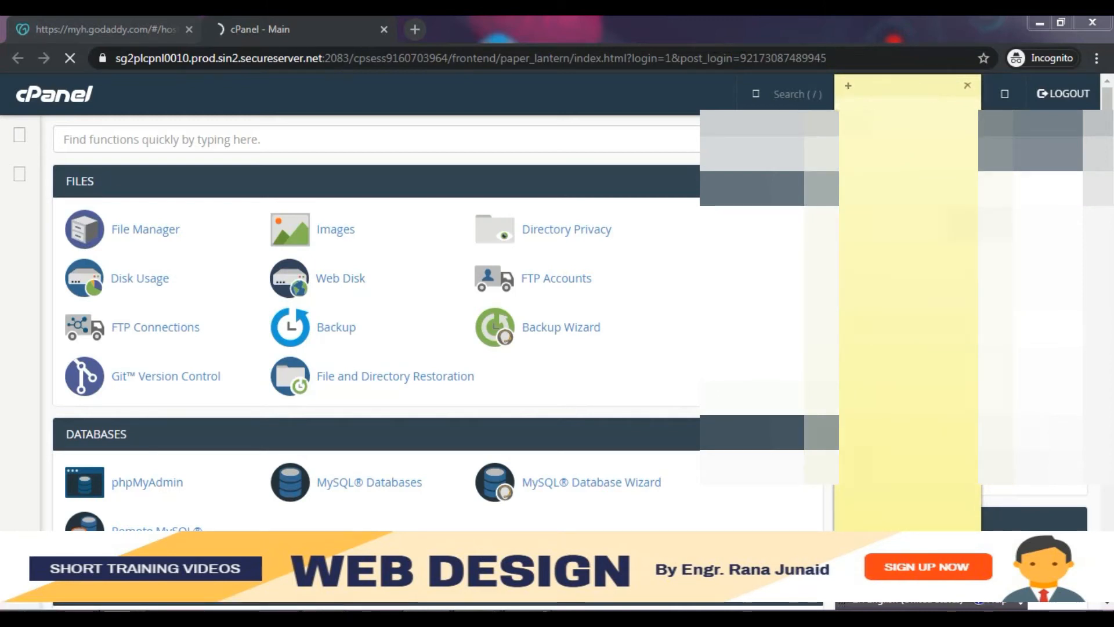
left_click_drag(981, 224, 1091, 224)
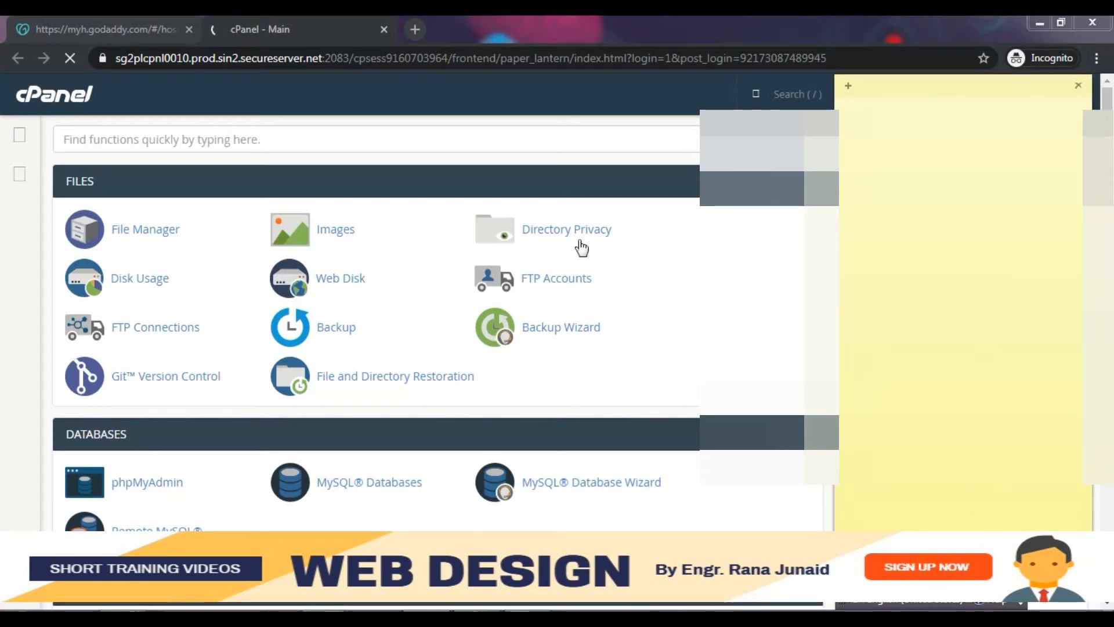
left_click(47, 298)
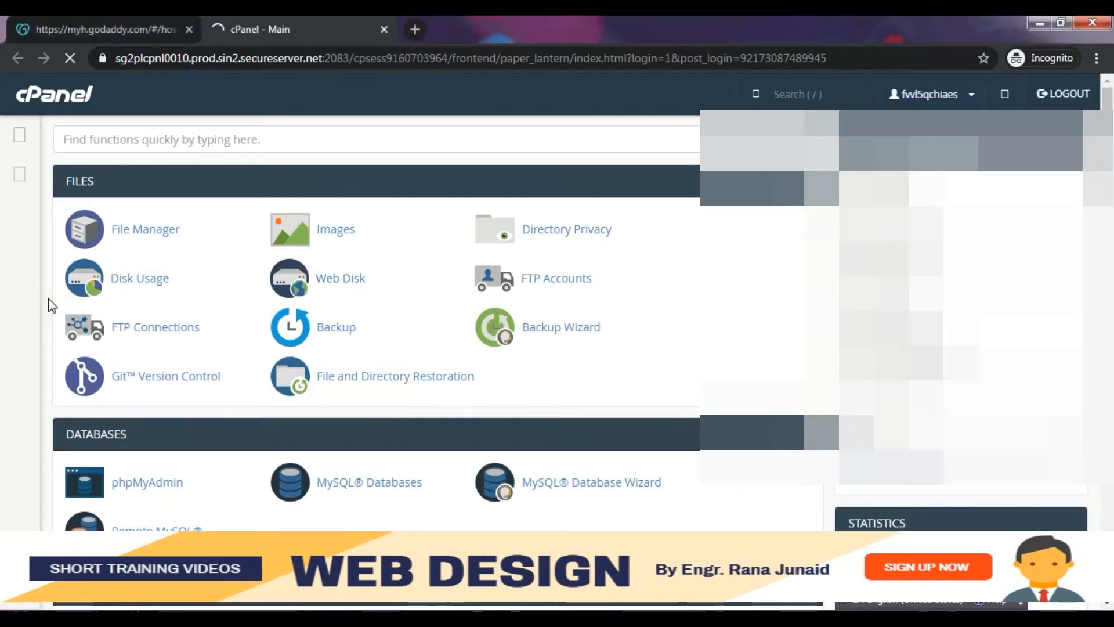
scroll(48, 298, "down", 2)
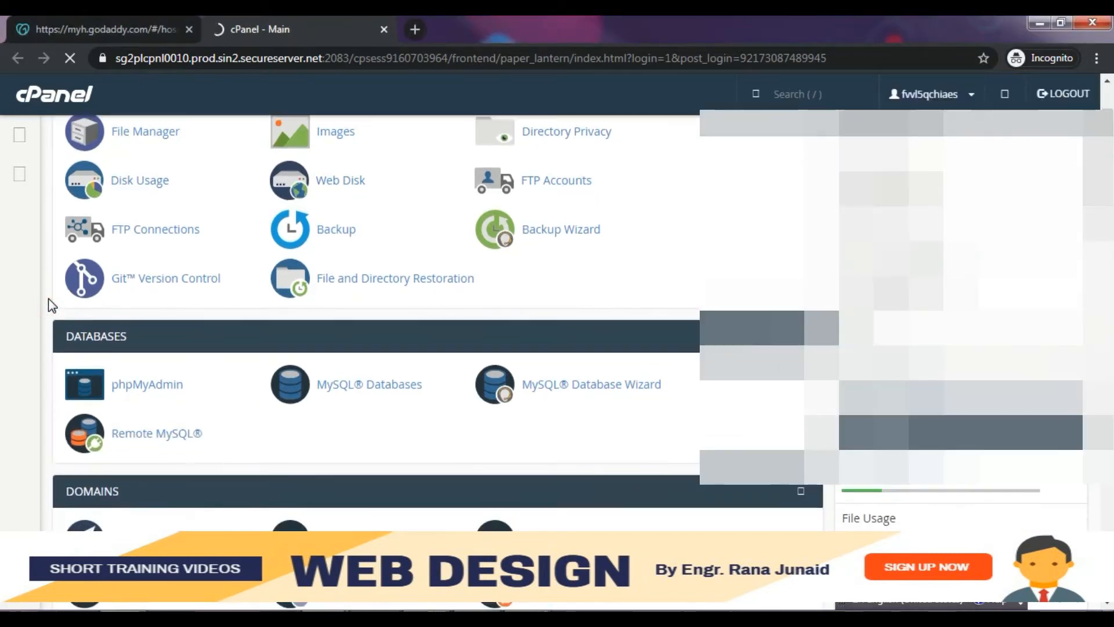
scroll(47, 298, "down", 1)
scroll(48, 298, "down", 1)
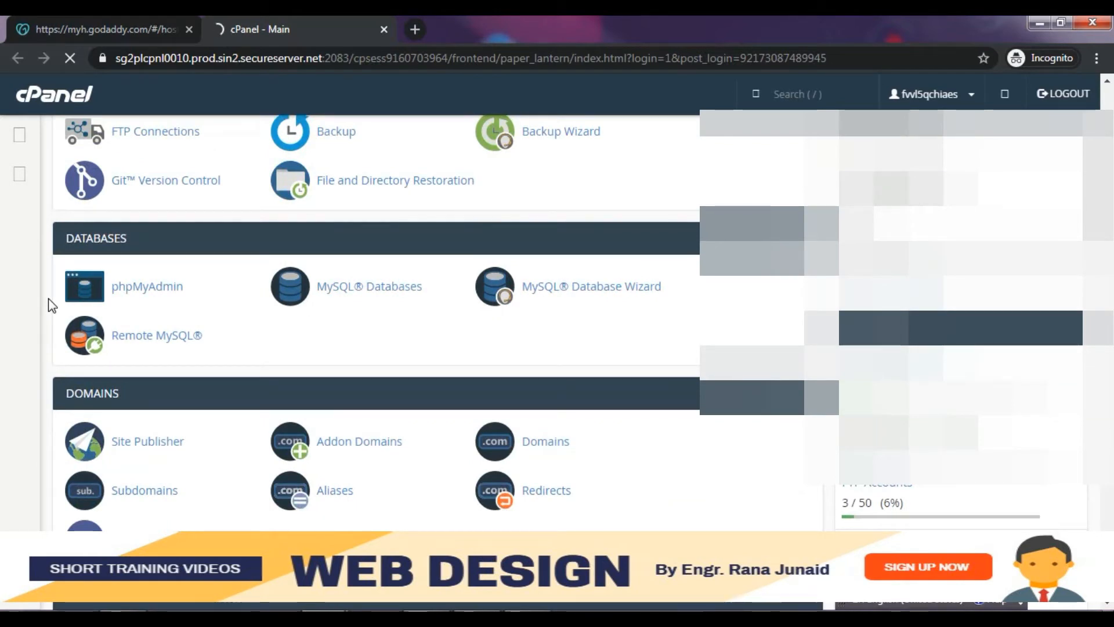
scroll(48, 299, "up", 1)
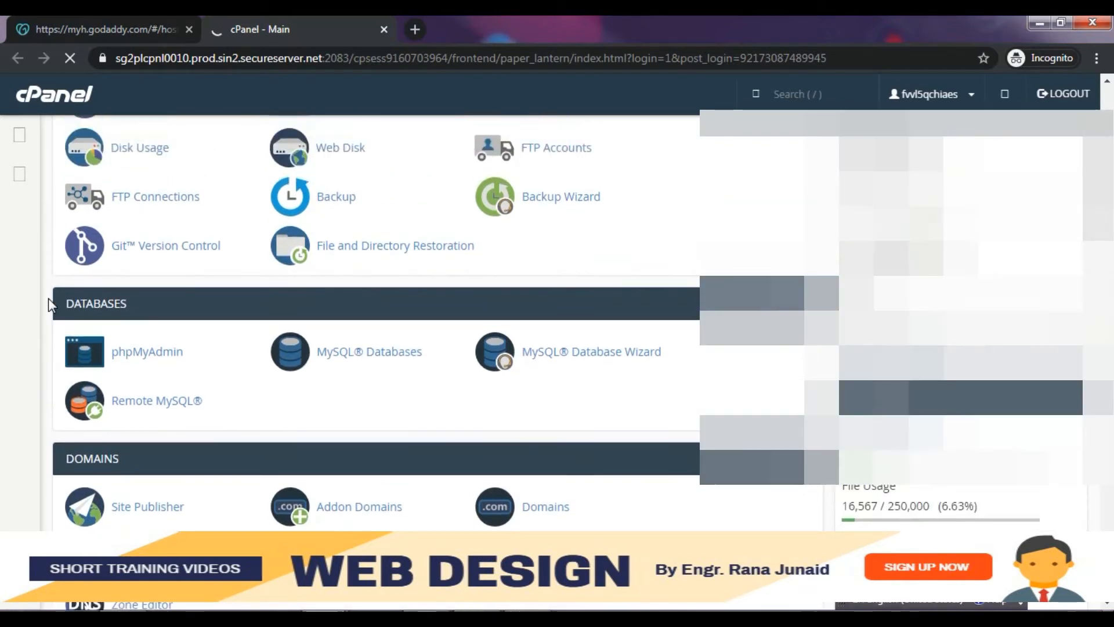
scroll(47, 298, "up", 1)
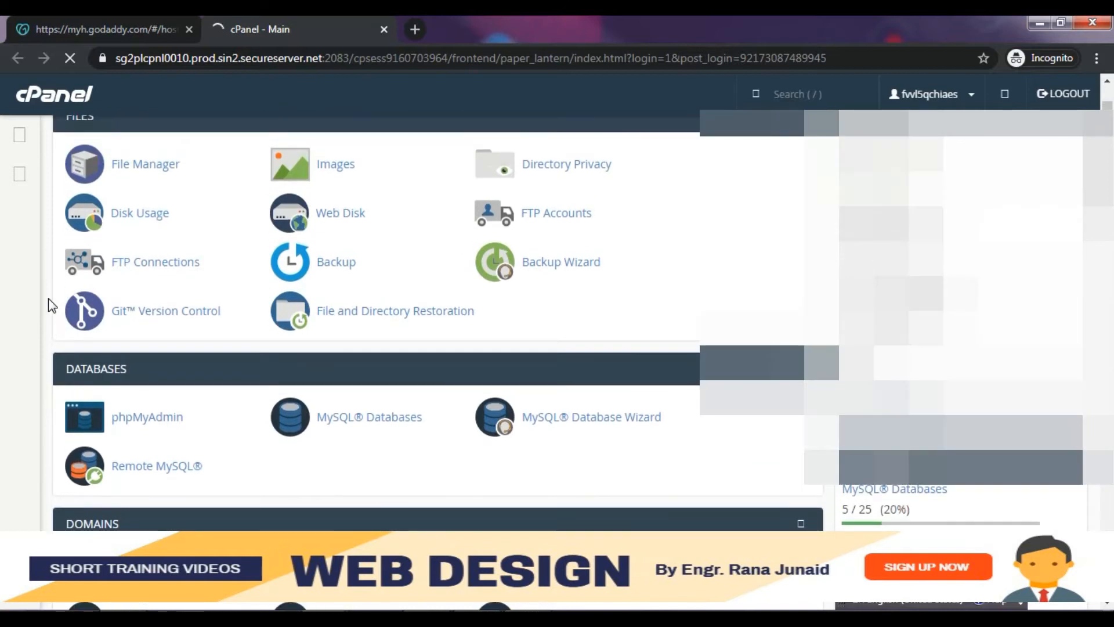
scroll(47, 299, "down", 2)
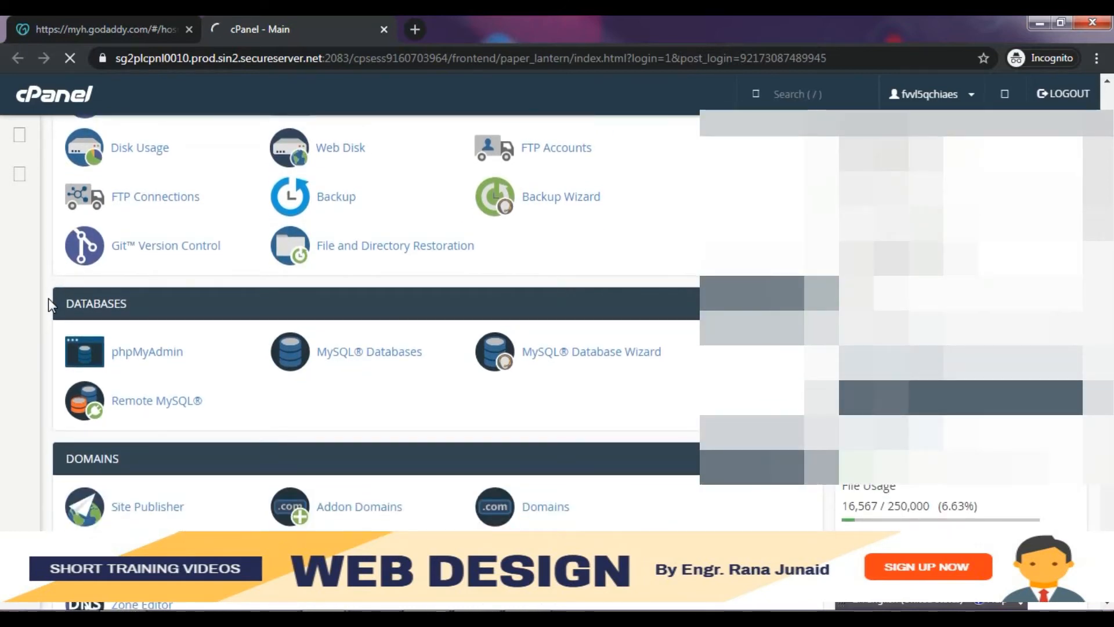
scroll(45, 352, "down", 1)
scroll(48, 358, "down", 4)
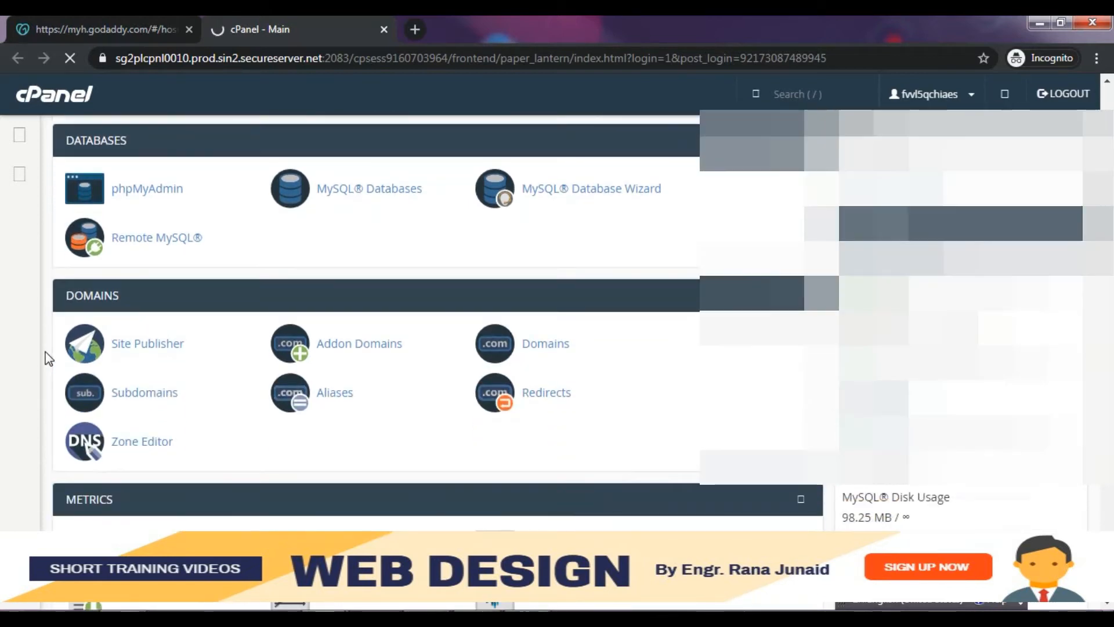
scroll(48, 358, "down", 2)
scroll(47, 358, "down", 1)
scroll(49, 358, "down", 4)
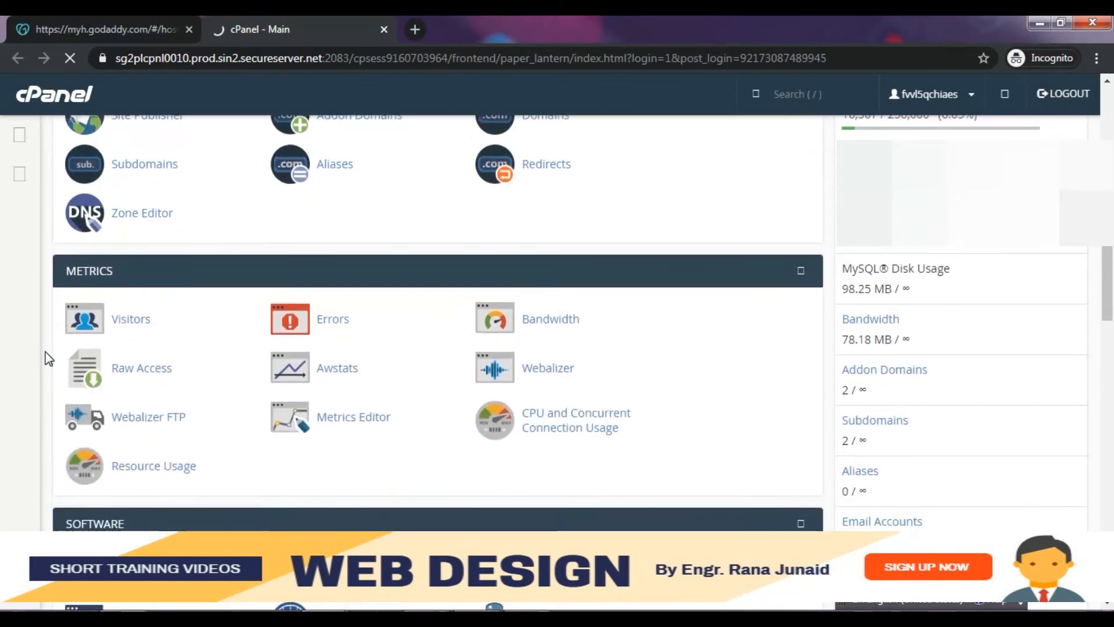
scroll(48, 358, "down", 1)
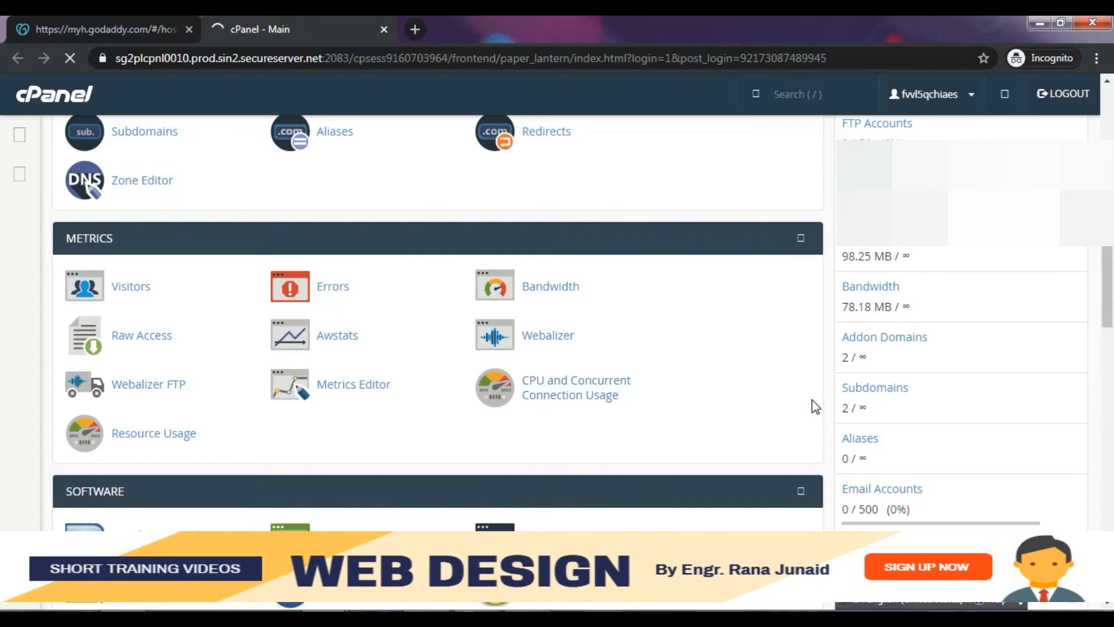
scroll(812, 405, "down", 1)
scroll(812, 405, "up", 1)
scroll(833, 333, "down", 2)
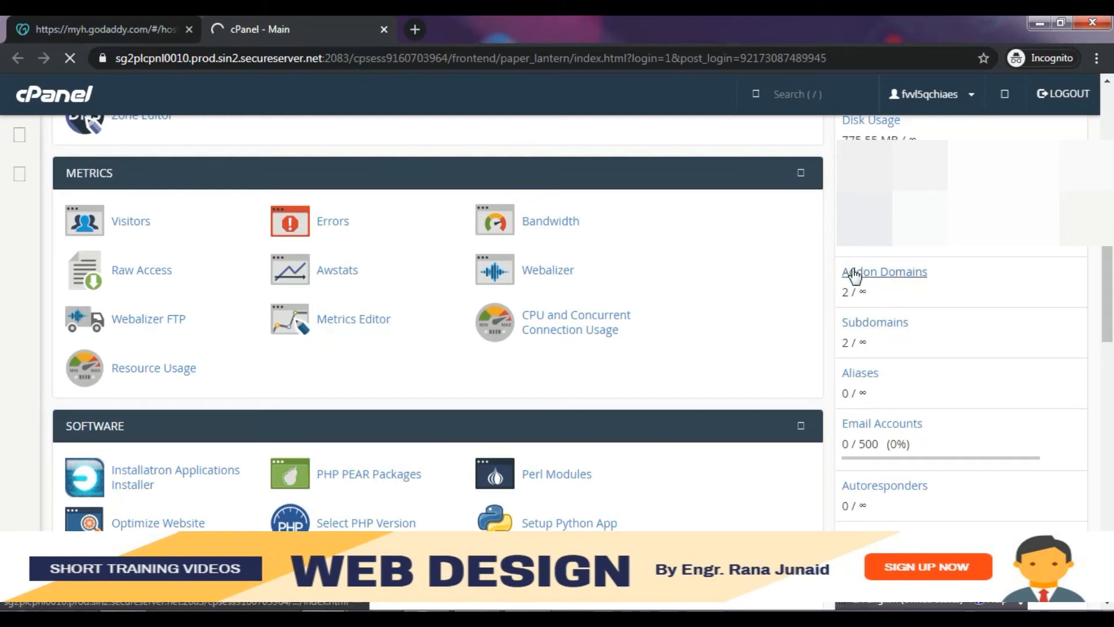
left_click(828, 288)
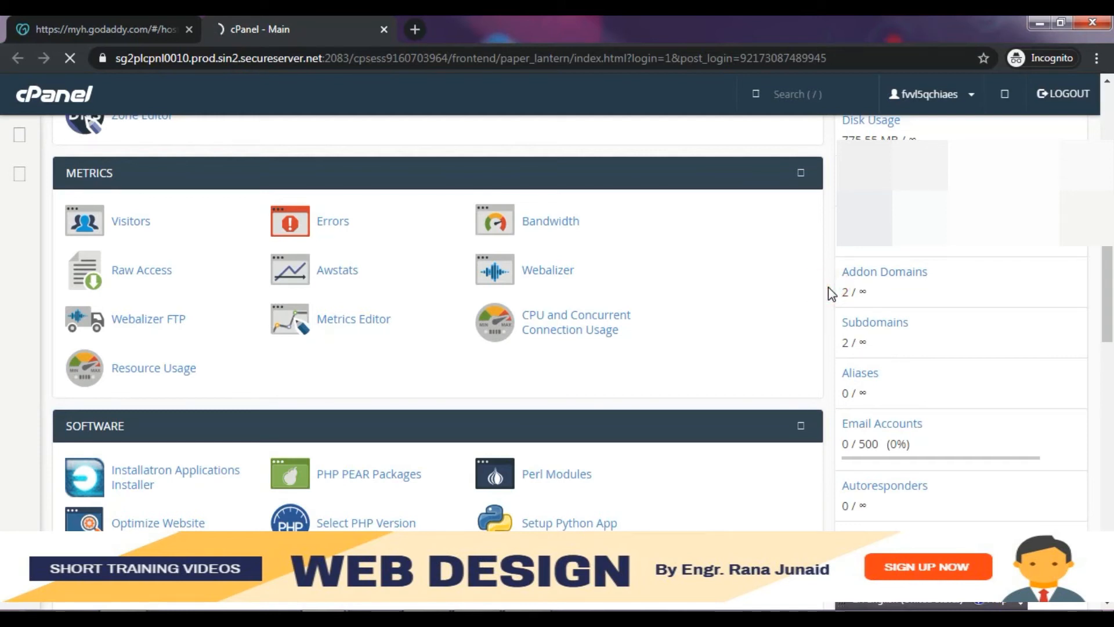
scroll(827, 287, "down", 1)
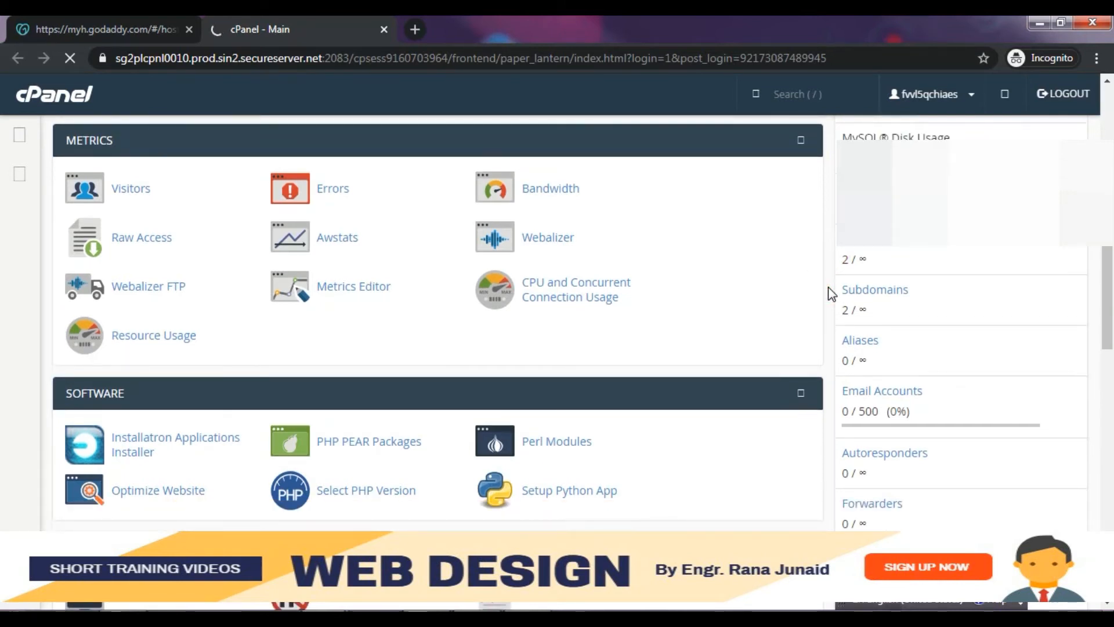
scroll(828, 288, "down", 2)
scroll(828, 288, "down", 2)
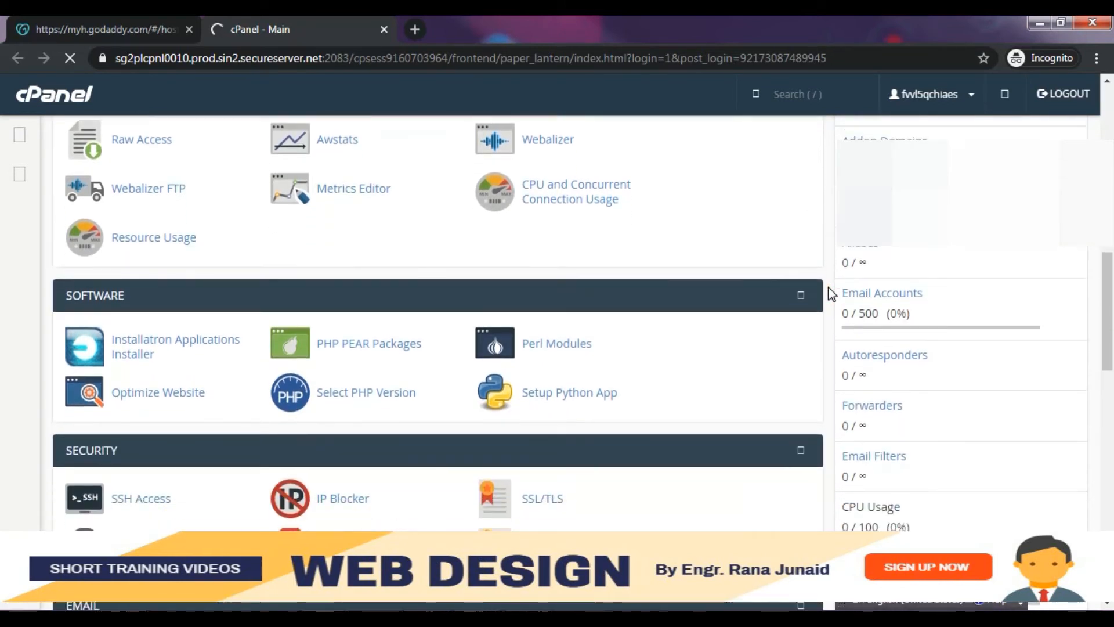
scroll(827, 287, "down", 6)
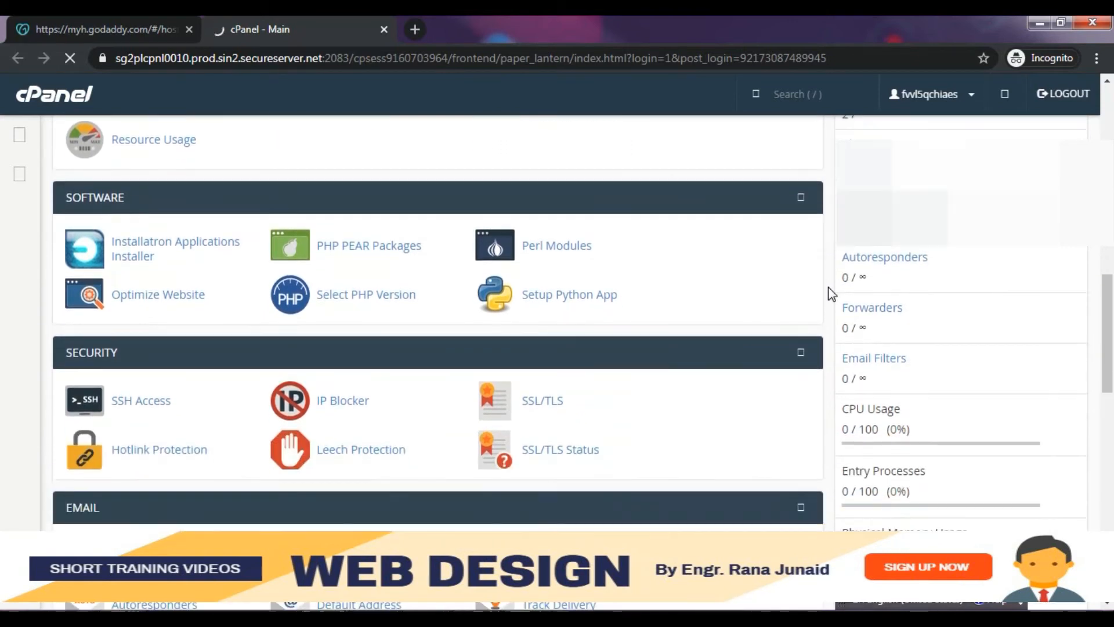
scroll(827, 287, "down", 6)
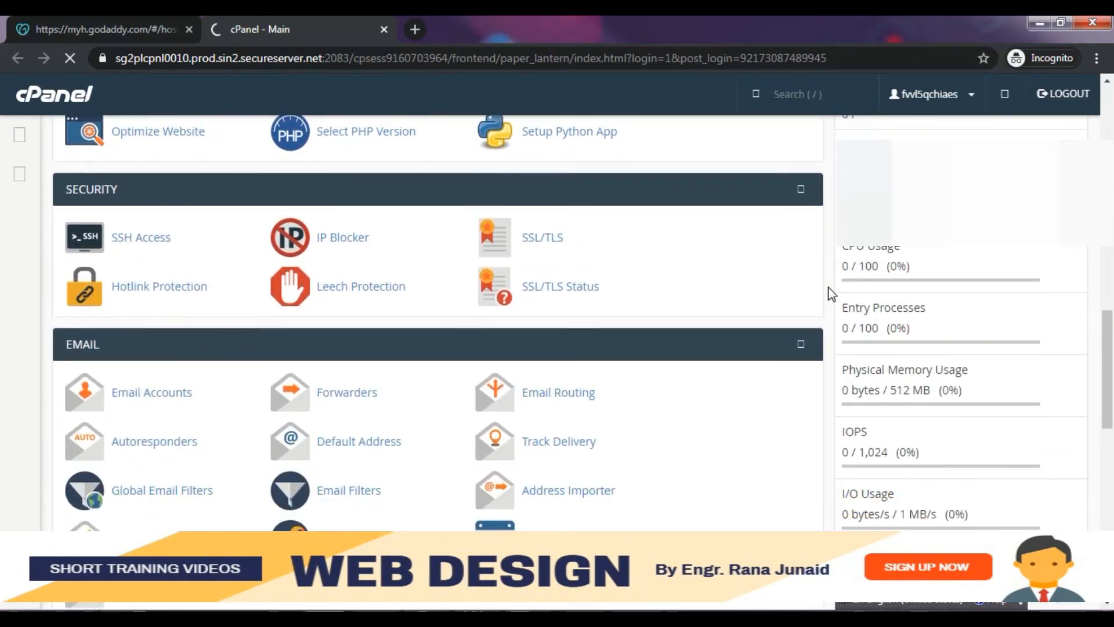
scroll(827, 287, "down", 2)
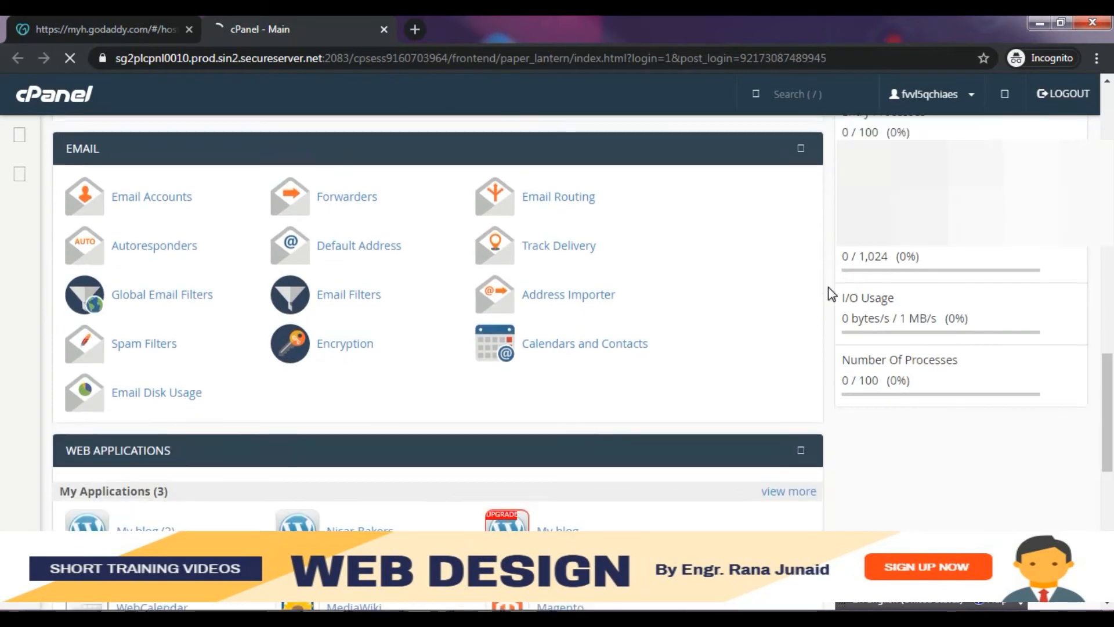
scroll(827, 287, "up", 2)
scroll(827, 287, "down", 1)
scroll(827, 287, "up", 1)
scroll(828, 287, "down", 1)
scroll(827, 287, "up", 1)
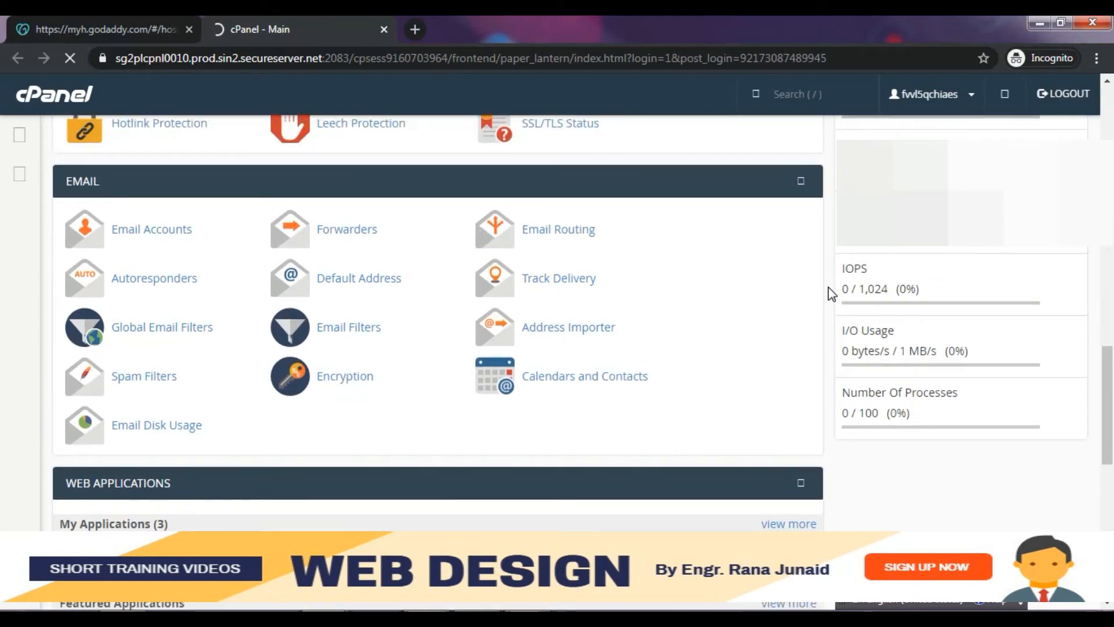
scroll(827, 286, "down", 1)
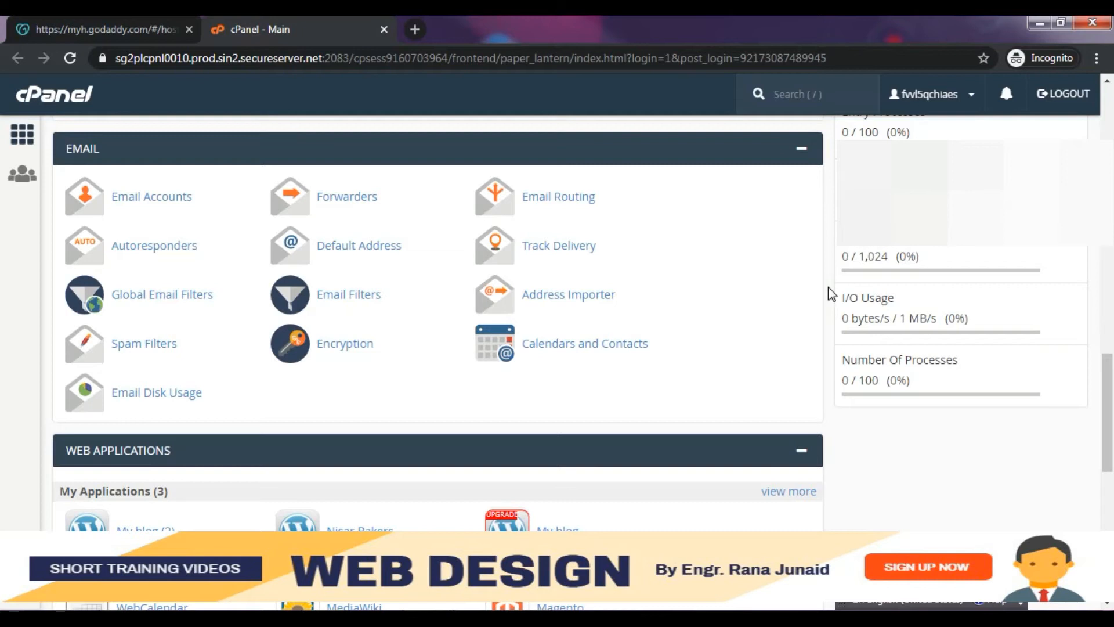
left_click_drag(1108, 408, 1109, 216)
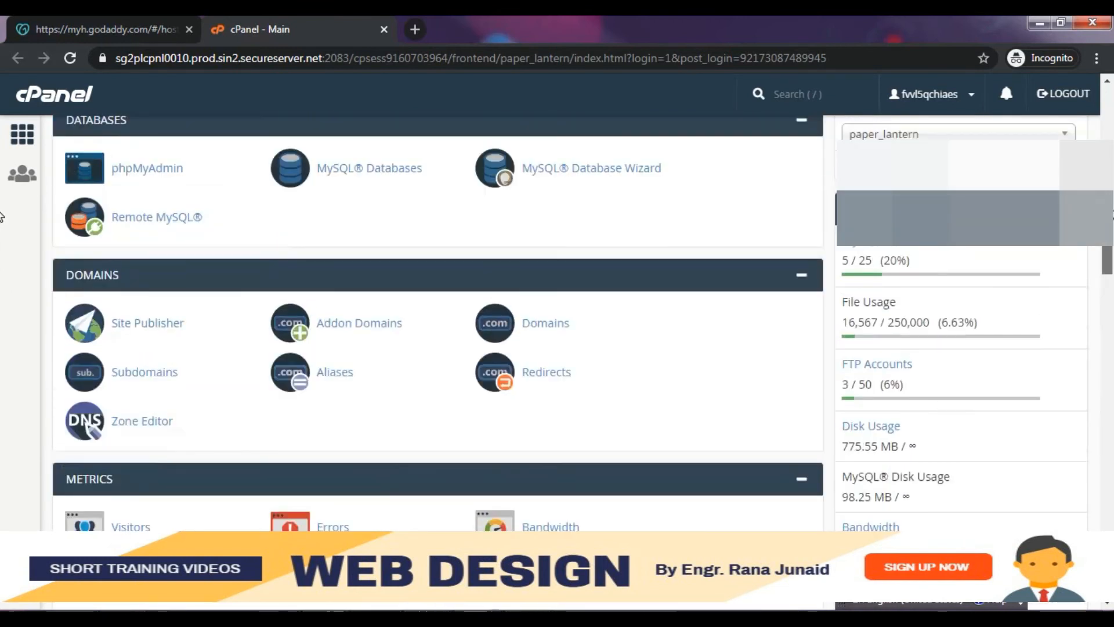
- On Addon Domains, enter drfatimaali.com so subdomain drfatimaali and root public_html/drfatimaali.com fill in
left_click(374, 337)
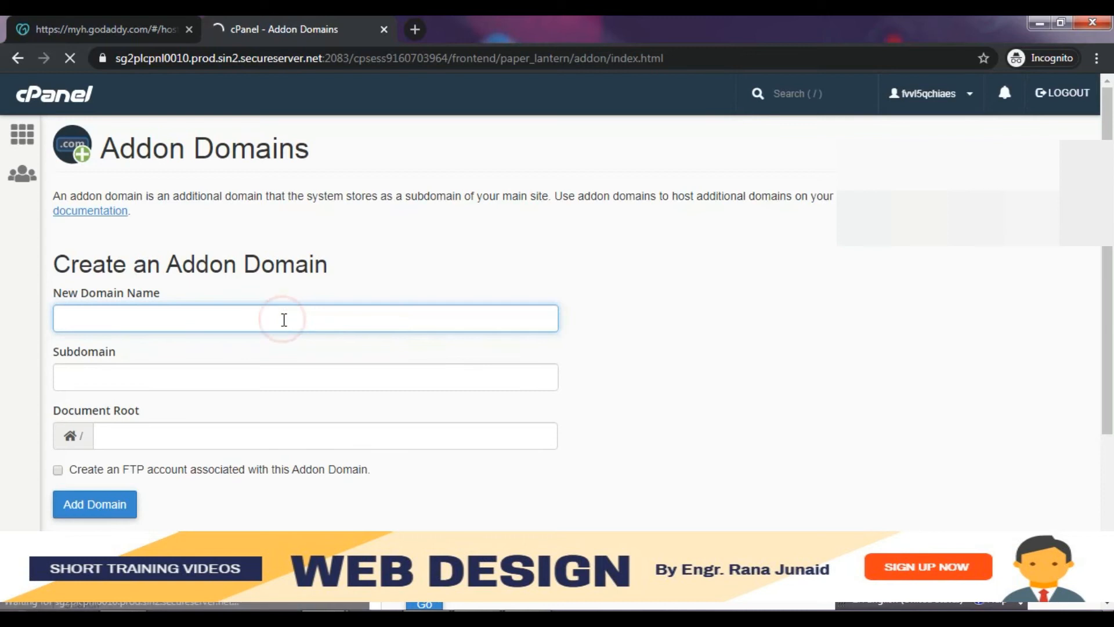
type("drfatimaali.com")
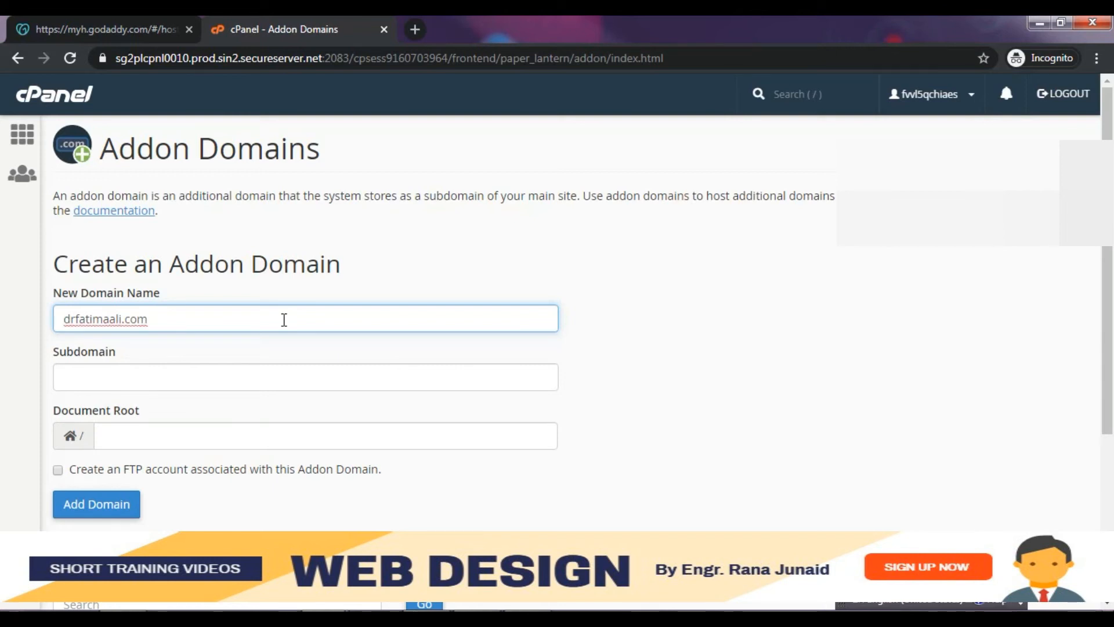
left_click(190, 371)
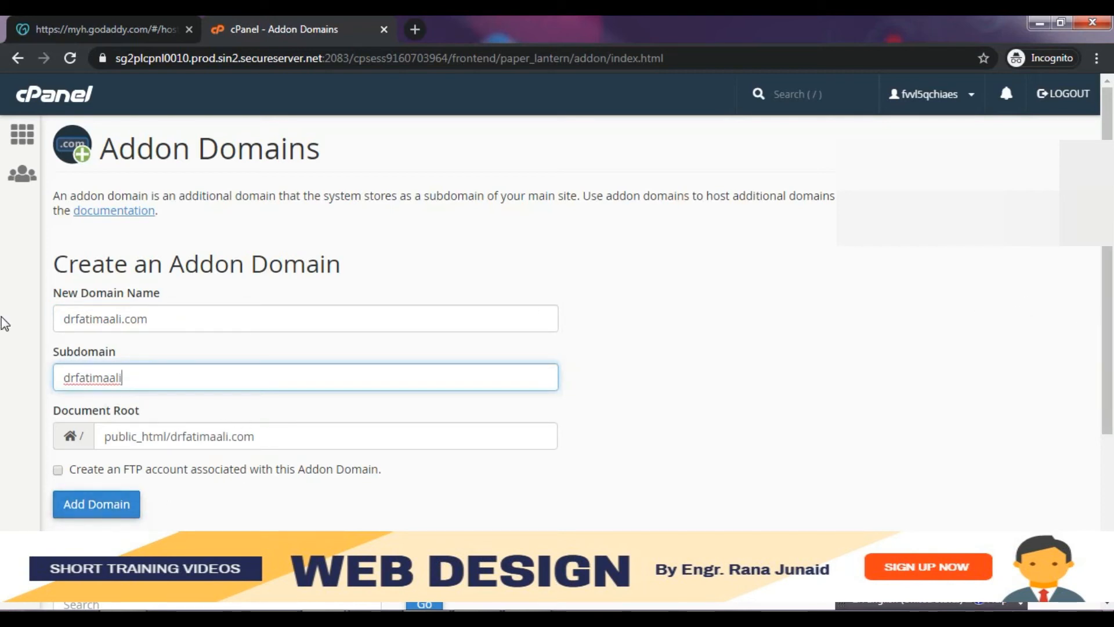
left_click_drag(1107, 365, 1108, 417)
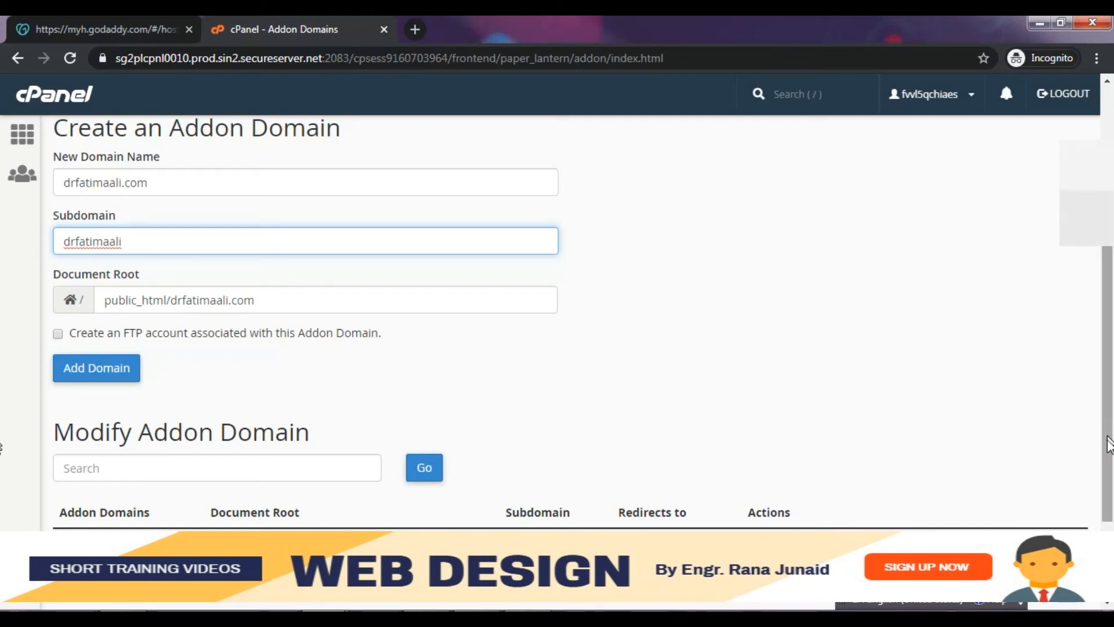
scroll(8, 525, "down", 2)
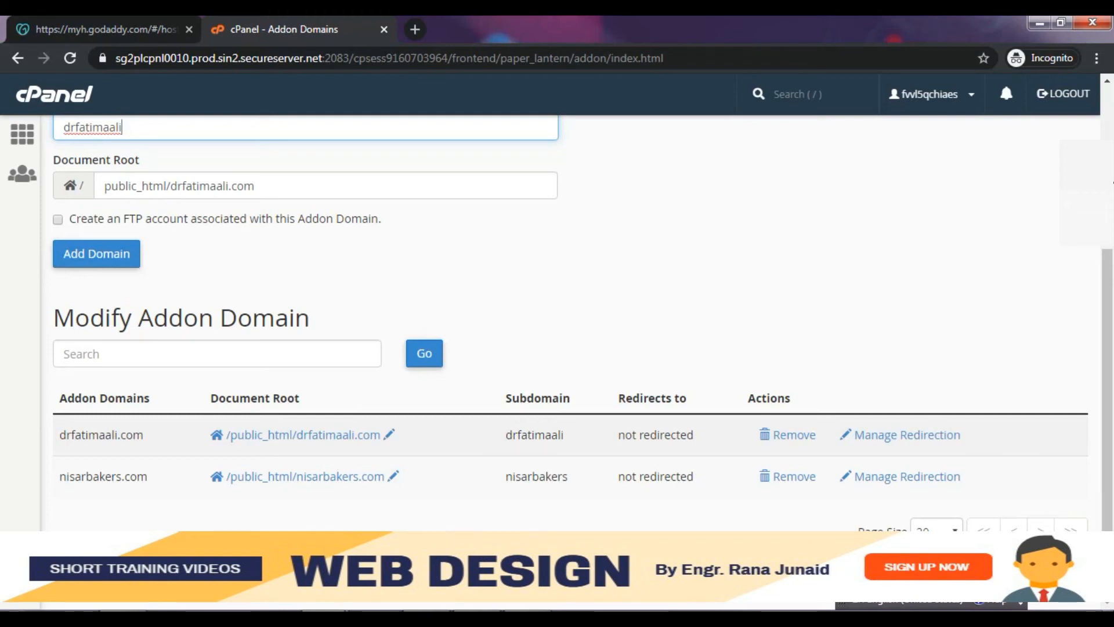
scroll(1, 219, "up", 4)
scroll(2, 219, "down", 2)
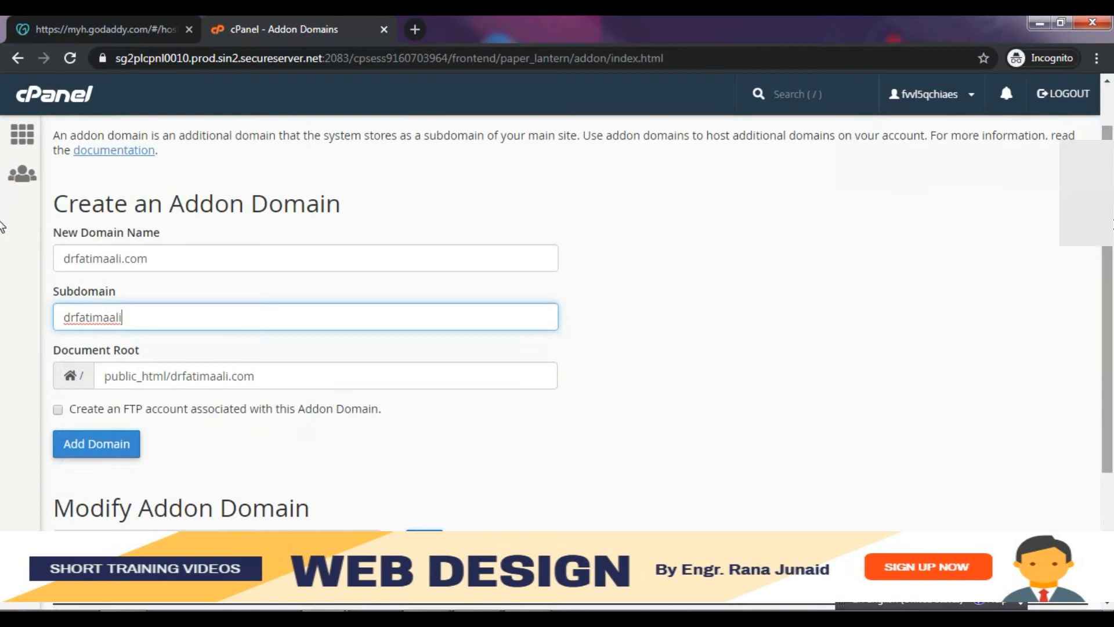
scroll(1, 214, "up", 1)
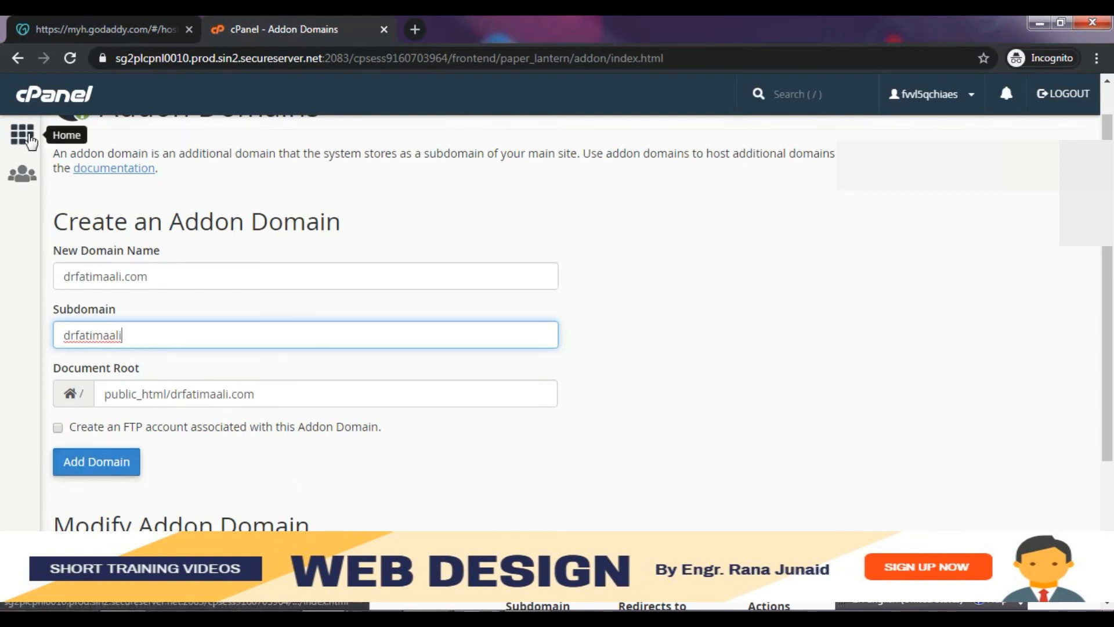
- Go back to cPanel Home and scroll down to Web Applications showing WordPress
left_click(29, 138)
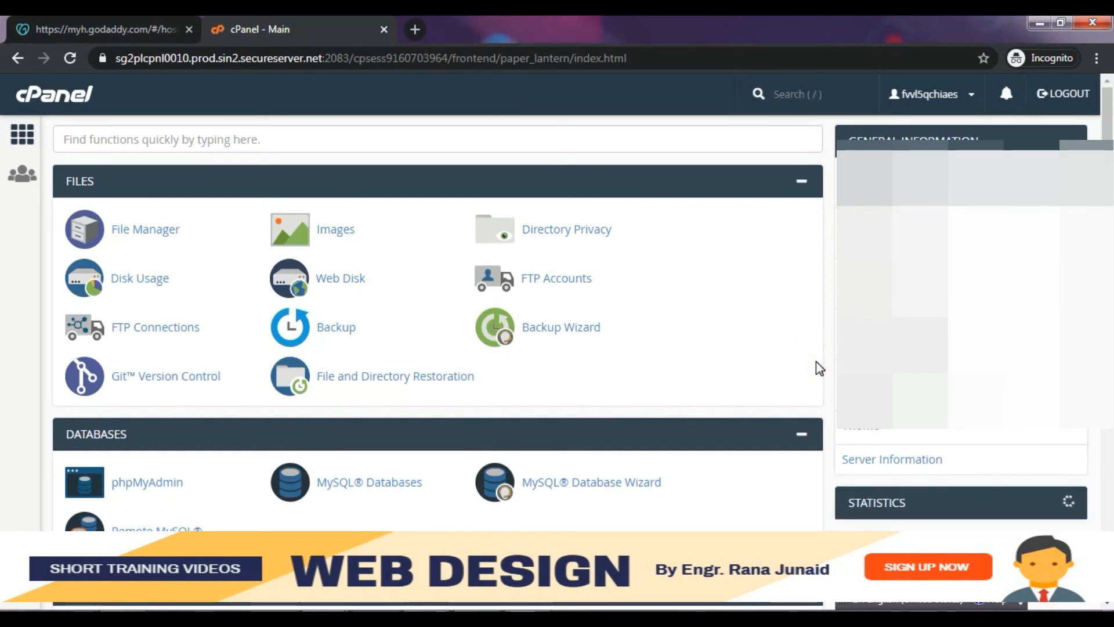
scroll(820, 368, "down", 2)
scroll(819, 368, "down", 6)
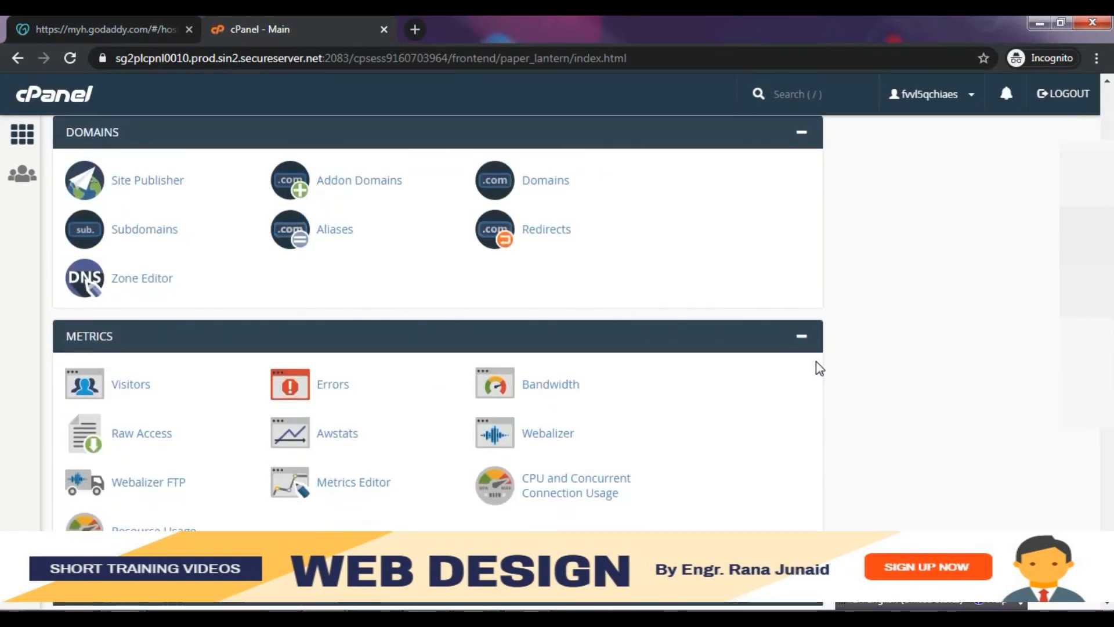
scroll(819, 368, "down", 5)
scroll(819, 368, "down", 8)
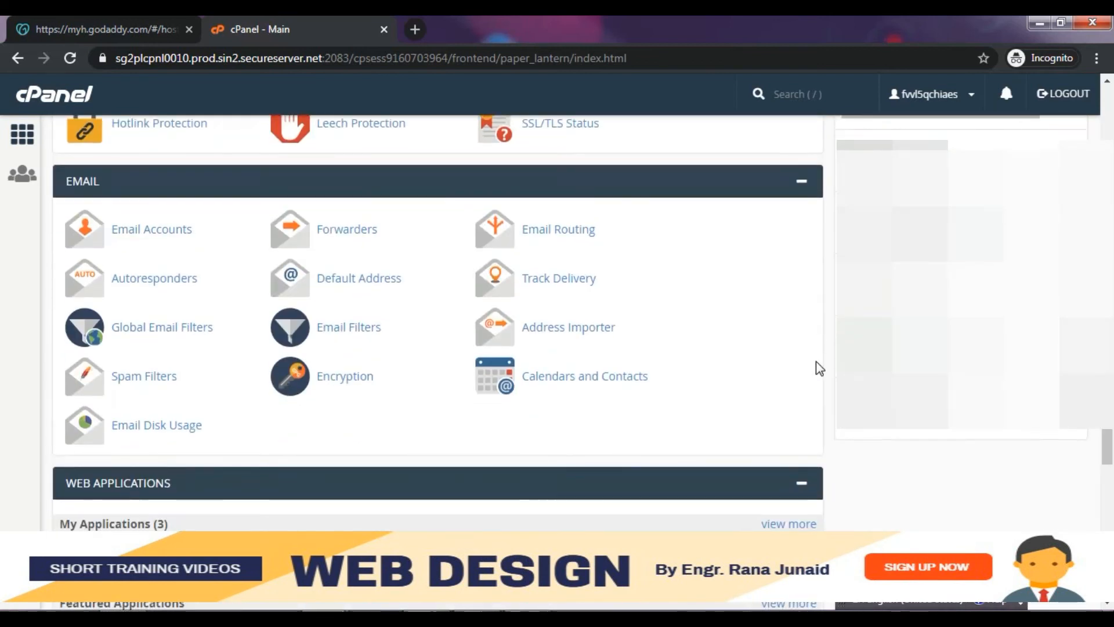
scroll(819, 368, "down", 1)
scroll(819, 368, "down", 1)
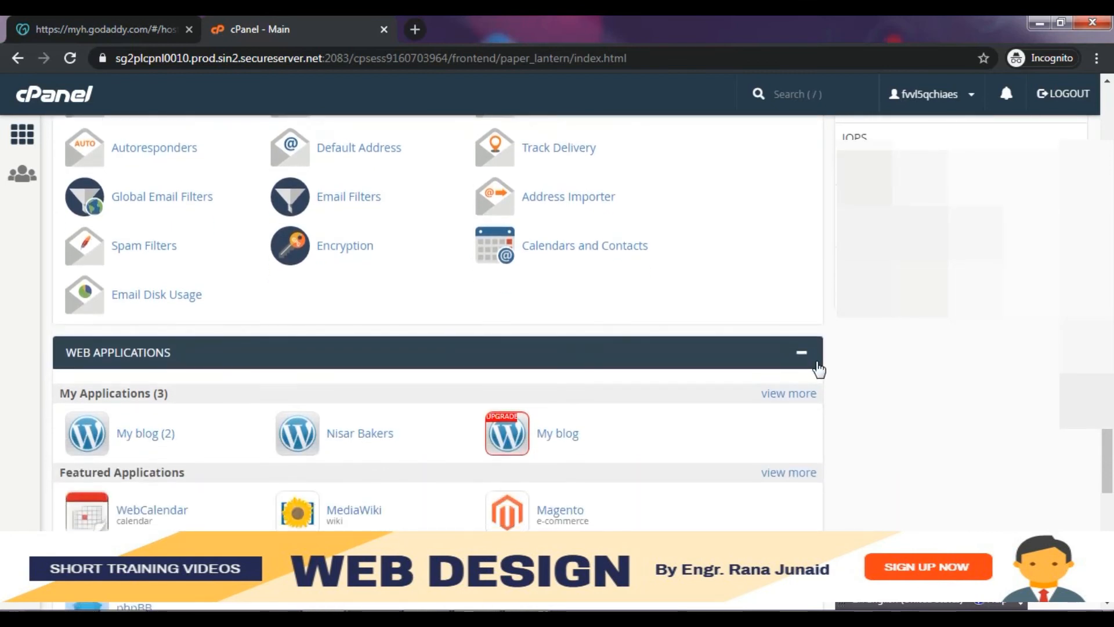
scroll(819, 368, "down", 1)
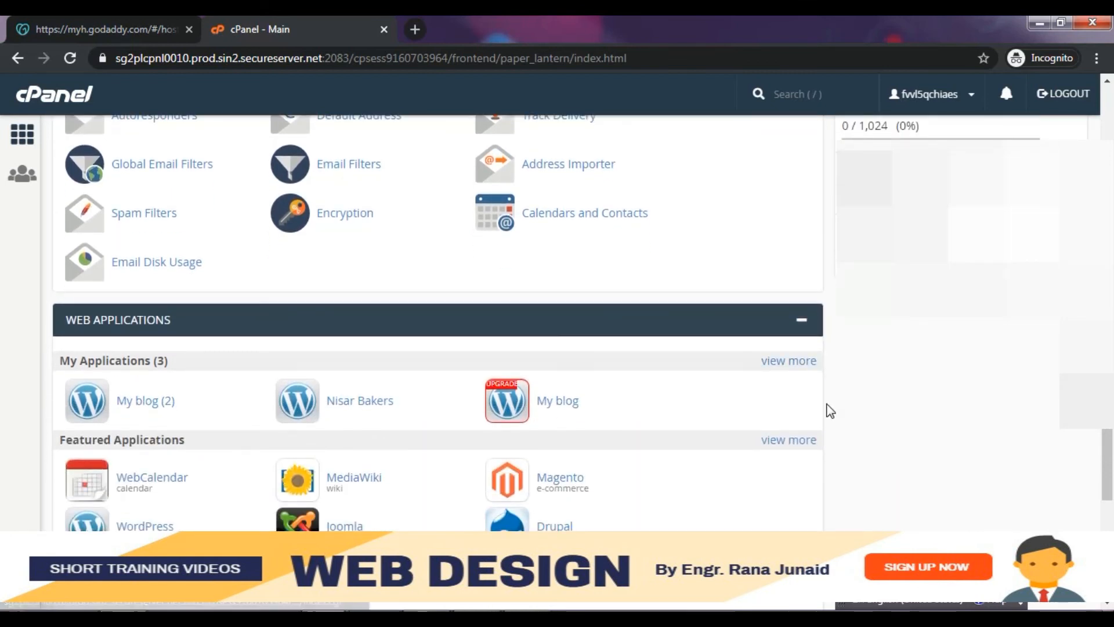
scroll(829, 409, "down", 2)
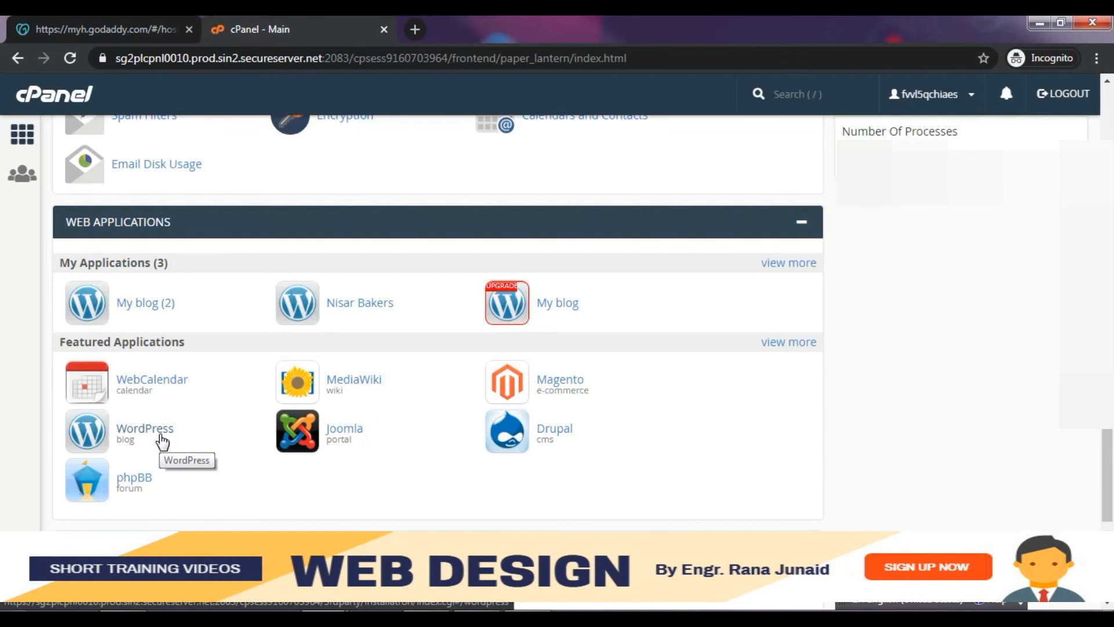
- Open Installatron's WordPress install form for drfatimaali.com and delete the default 'blog' directory
left_click(161, 436)
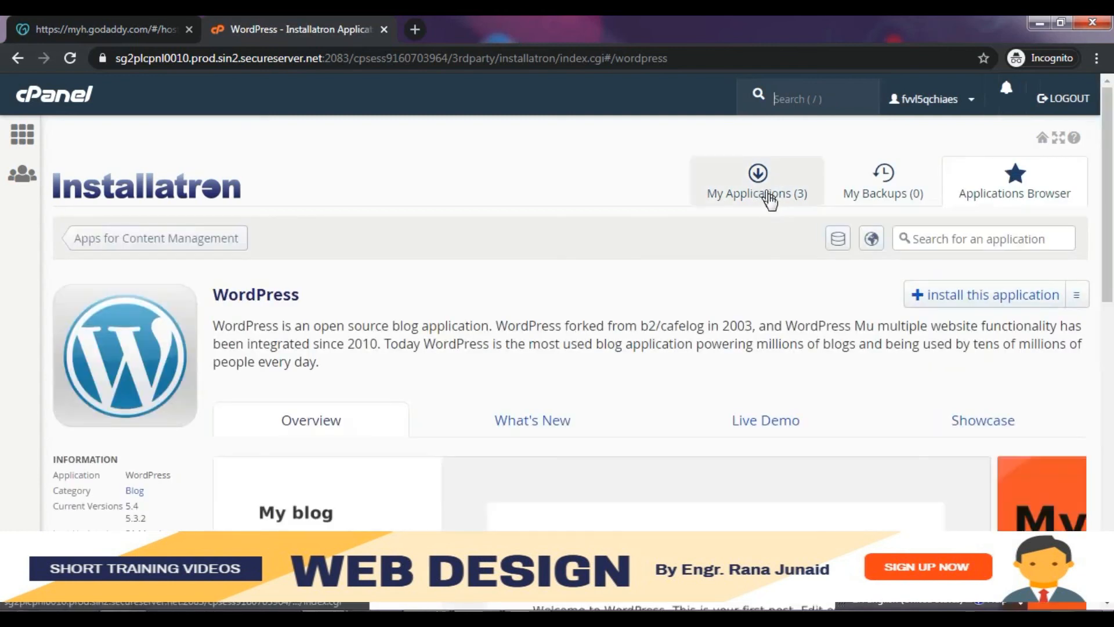
left_click(960, 293)
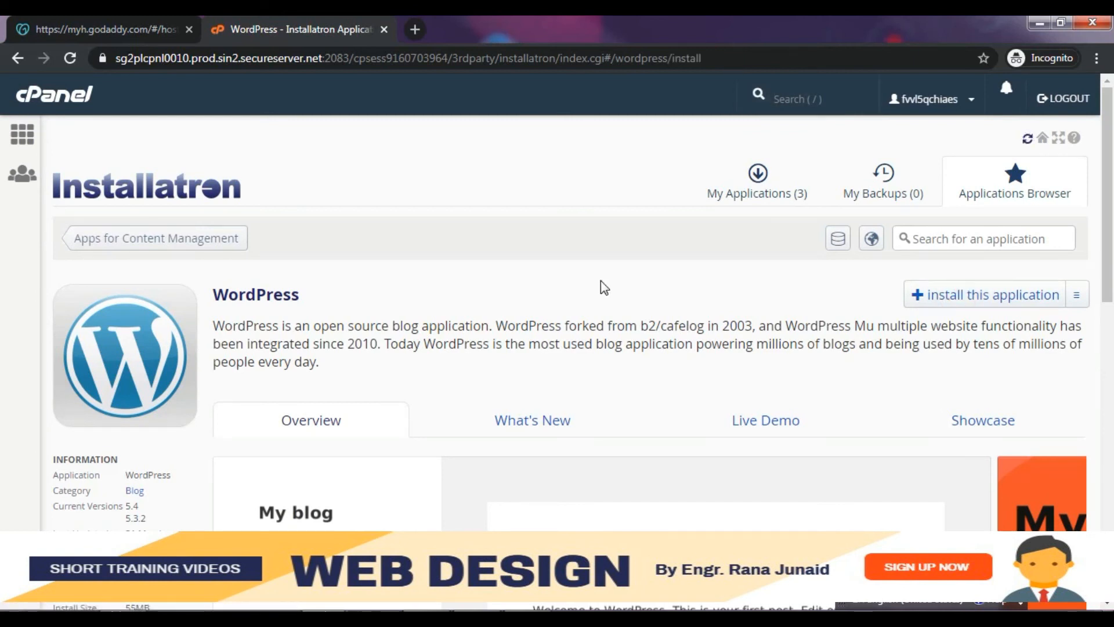
left_click_drag(461, 517, 418, 517)
key("BackSpace")
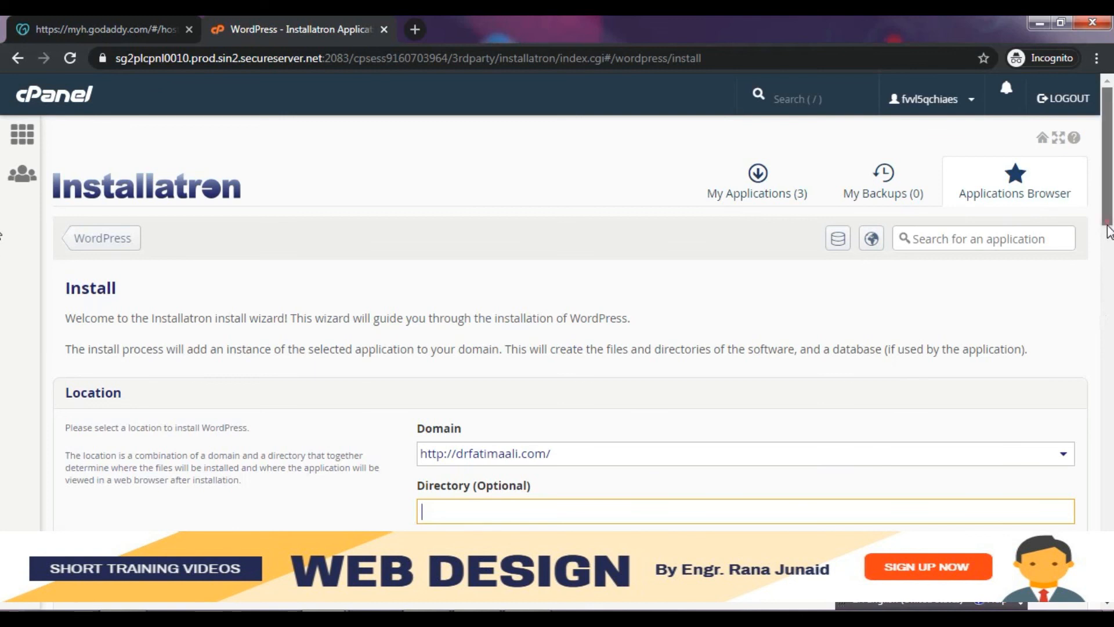
- Review the generated administrator username and password in the WordPress install form
scroll(5, 250, "down", 2)
scroll(6, 256, "down", 6)
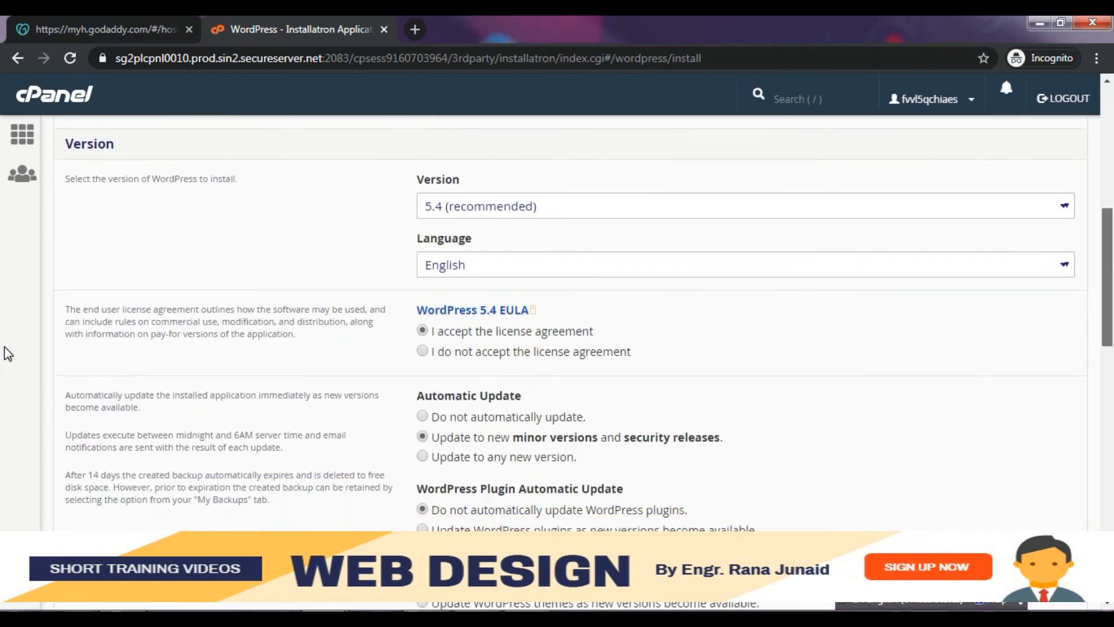
scroll(8, 354, "down", 6)
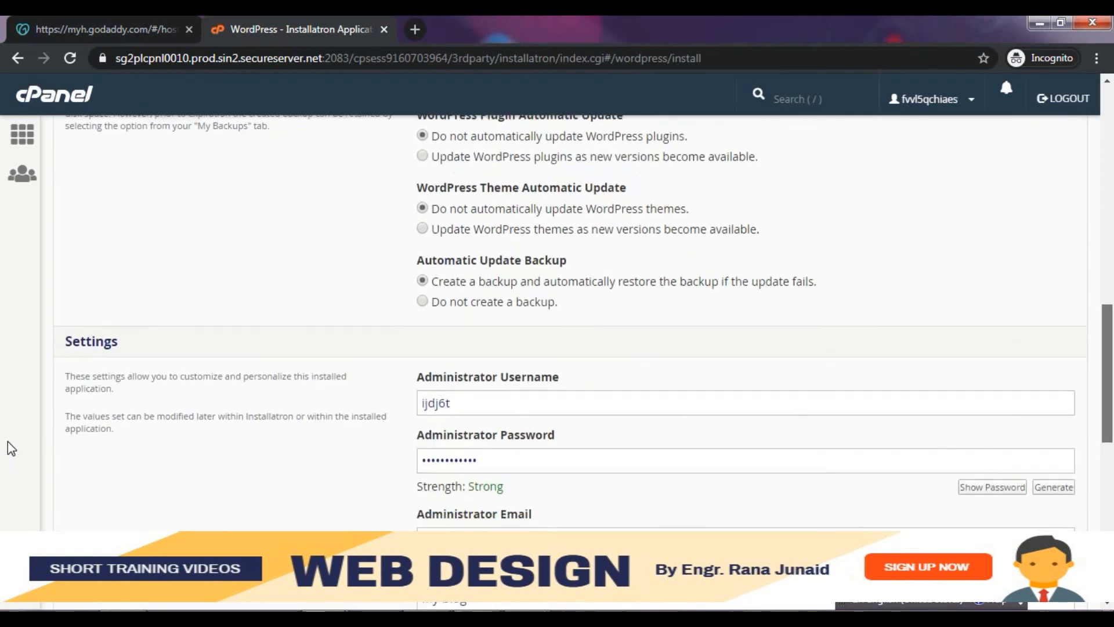
left_click(470, 404)
left_click(505, 467)
left_click_drag(1104, 416, 1104, 544)
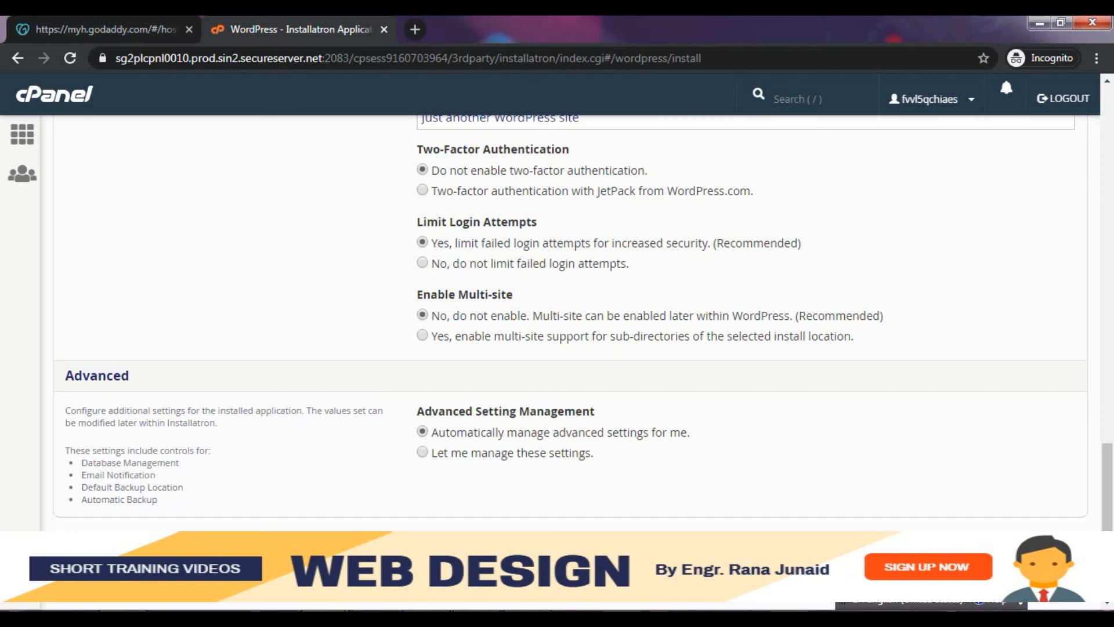
left_click_drag(1108, 508, 1105, 208)
- Set the install directory to 'testing' and start installing WordPress with the remaining defaults
left_click(739, 286)
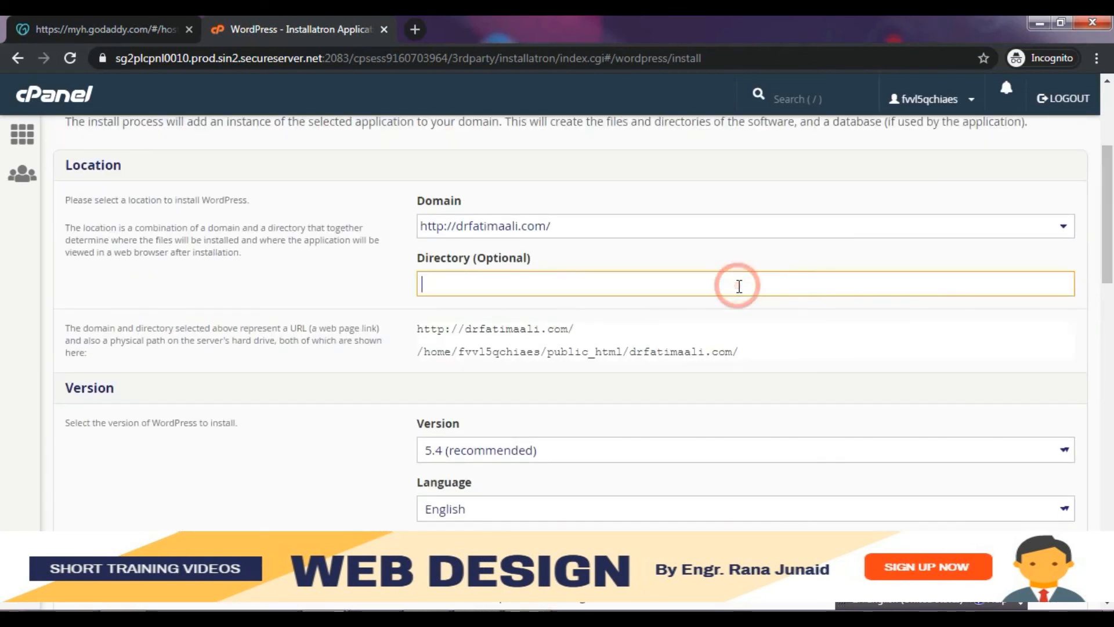
type("testing")
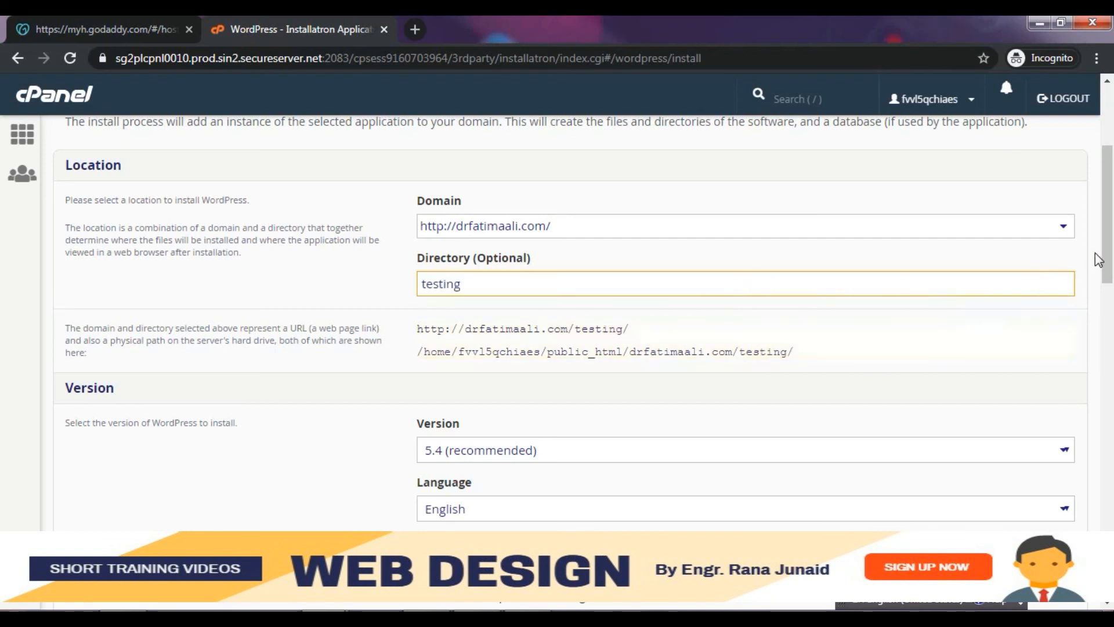
left_click_drag(1107, 255, 1111, 424)
scroll(9, 445, "down", 15)
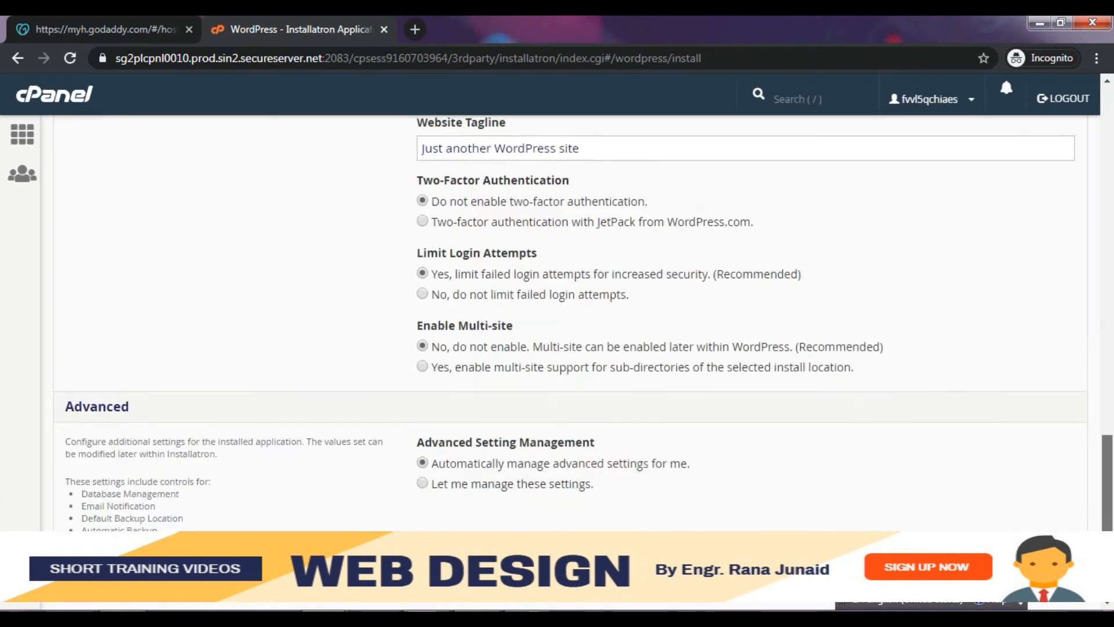
left_click(1061, 497)
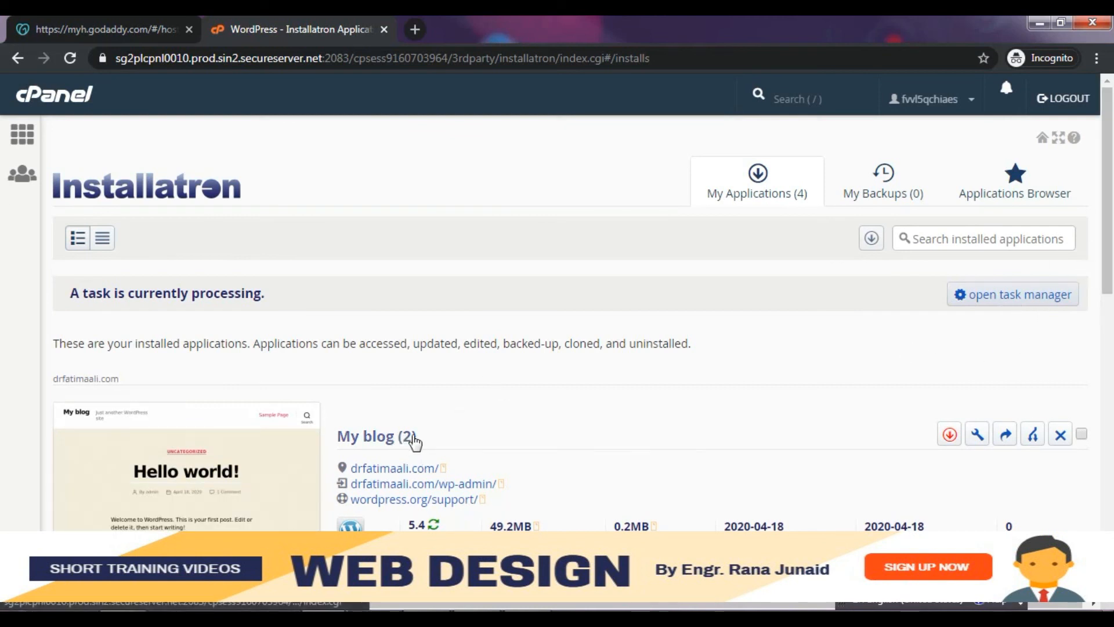
- Scroll down to follow the 'My blog (3)' install copying database tables, now at 29%
left_click_drag(1107, 268, 1105, 385)
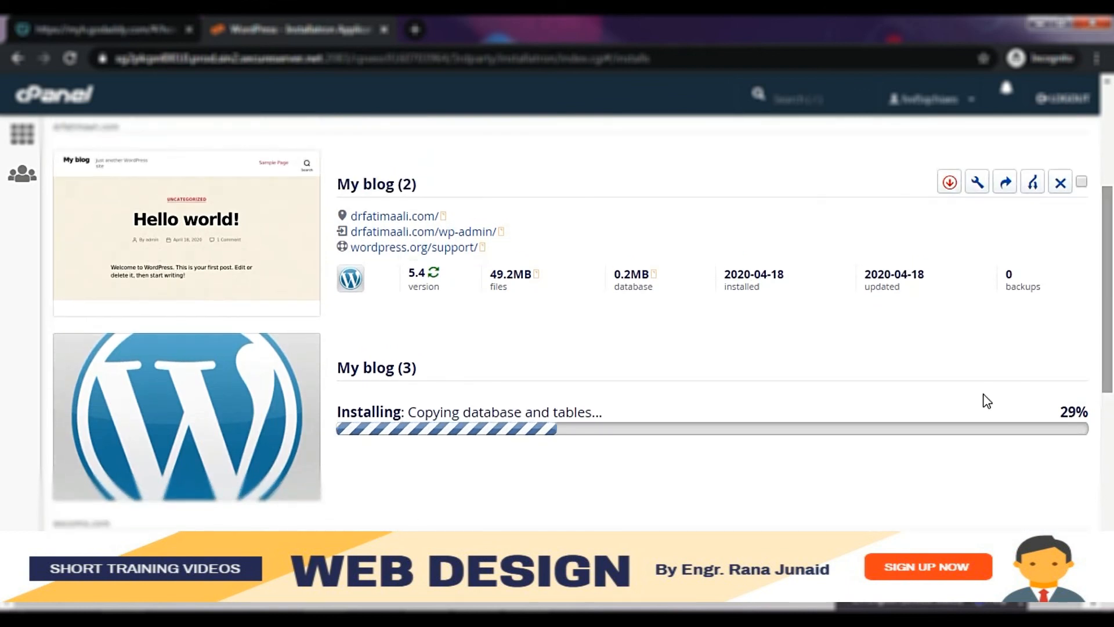